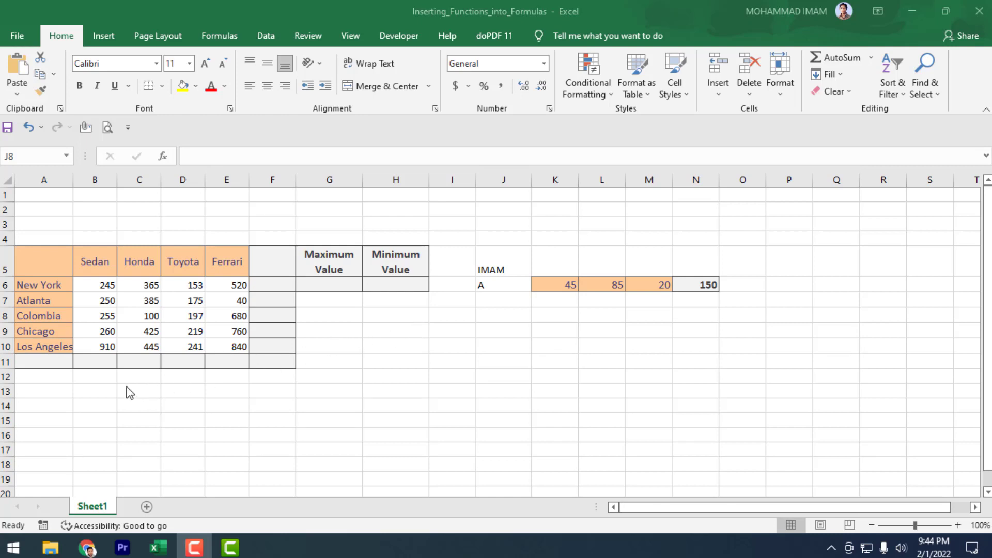
# Enter =SUM(B6:B10) in B11 to total the Sedan sales, giving 1920
pyautogui.click(104, 363)
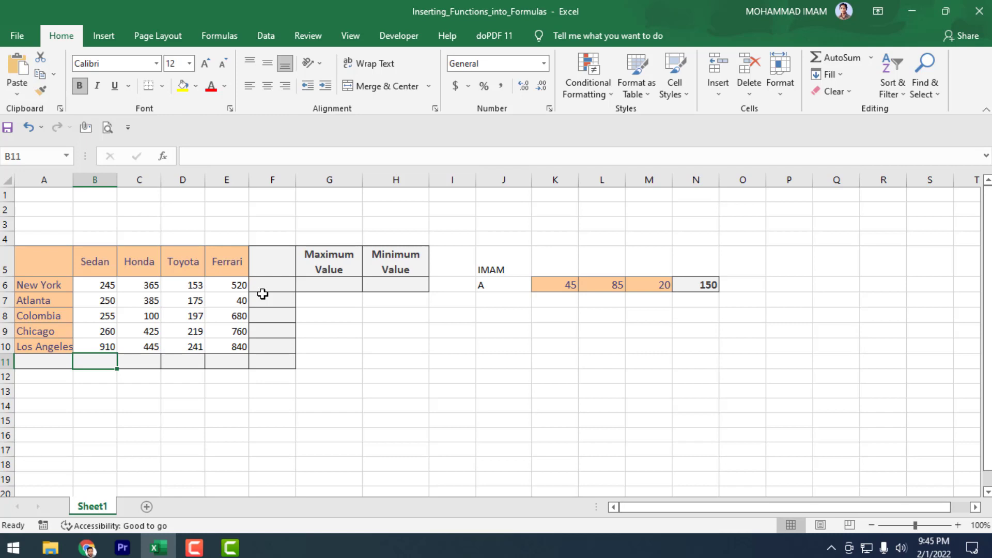
pyautogui.write('=S')
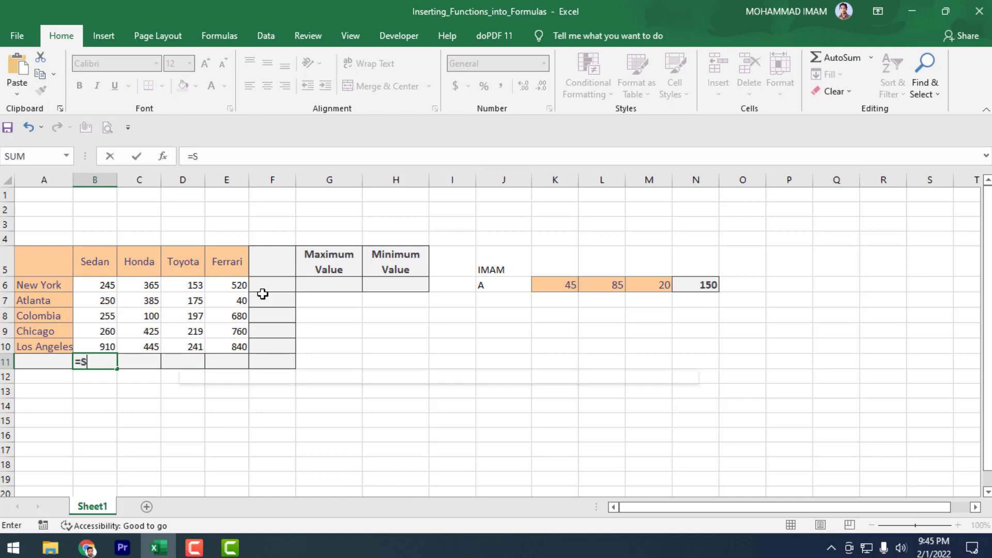
pyautogui.write('UM(')
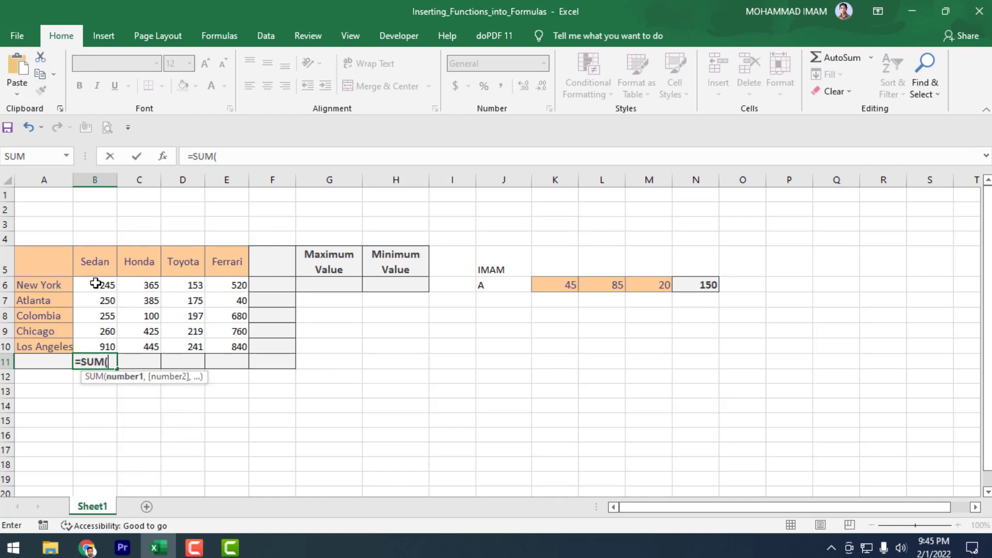
pyautogui.moveTo(95, 284); pyautogui.dragTo(84, 343)
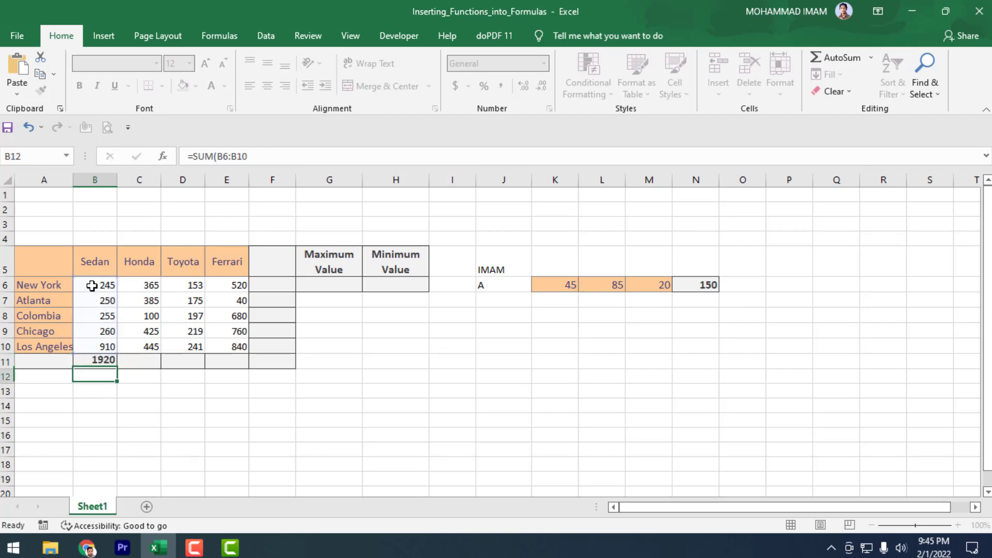
pyautogui.press('Return')
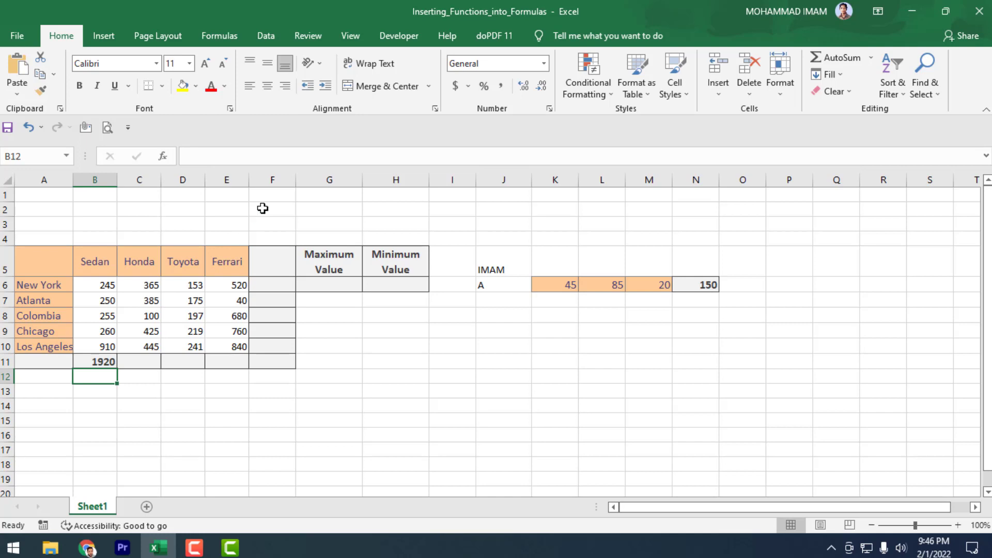
# Look over the Insert and Page Layout tabs, then open the AutoSum list on Formulas for C11
pyautogui.click(100, 32)
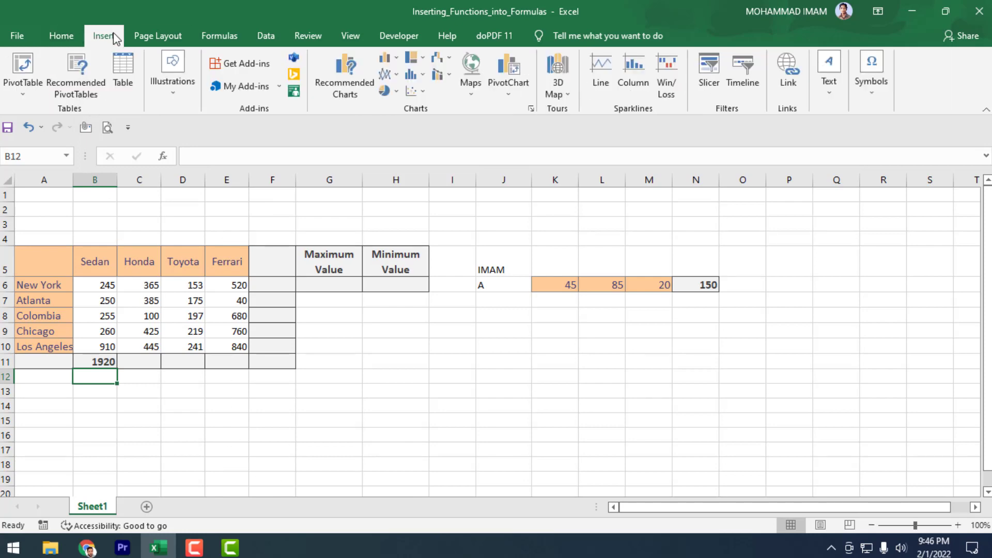
pyautogui.click(157, 36)
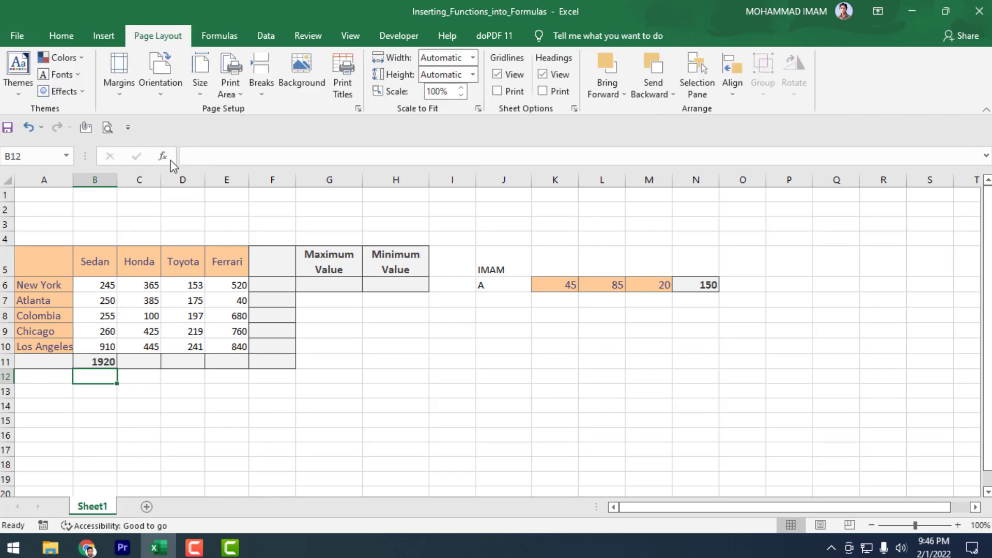
pyautogui.click(227, 35)
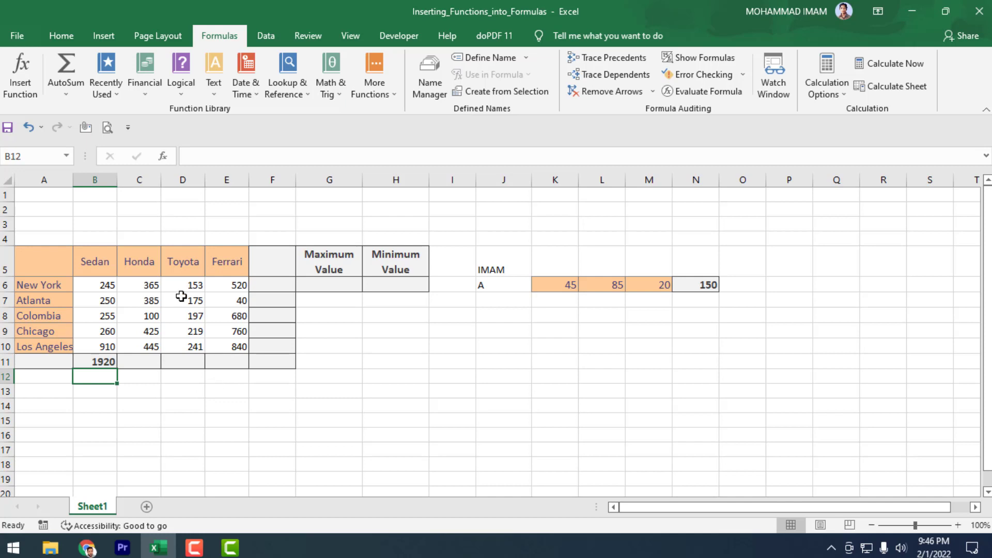
pyautogui.click(138, 361)
pyautogui.click(66, 96)
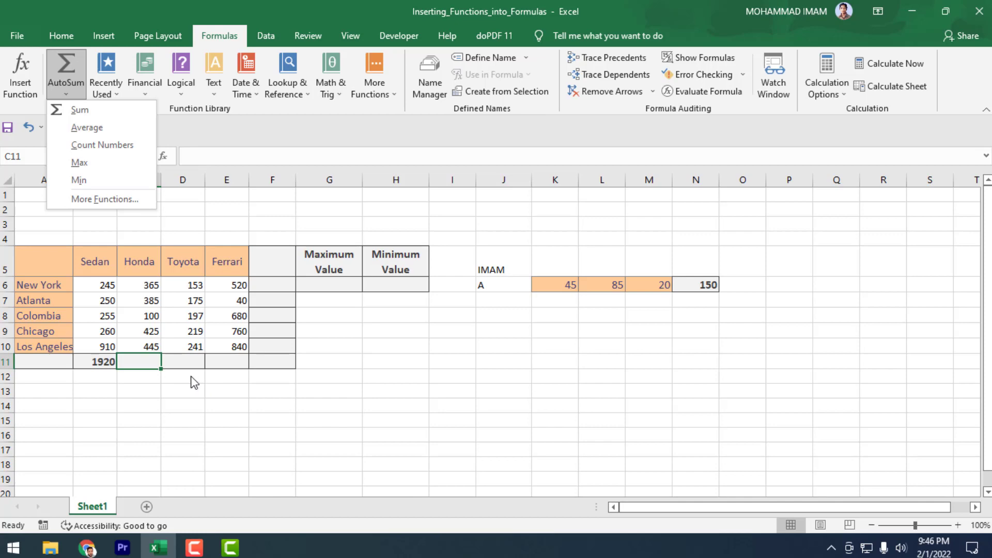
pyautogui.click(78, 109)
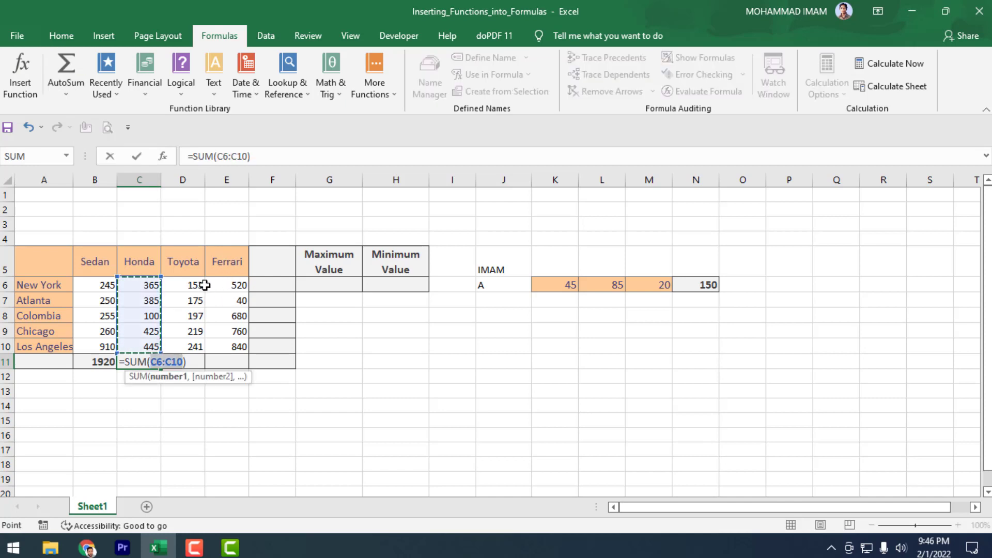
pyautogui.press('Return')
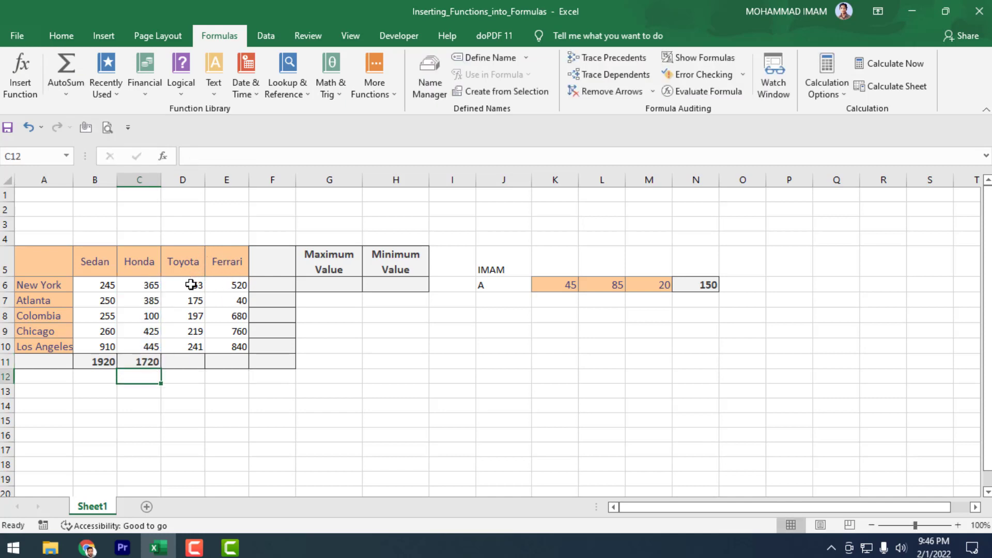
pyautogui.click(139, 361)
pyautogui.press('Delete')
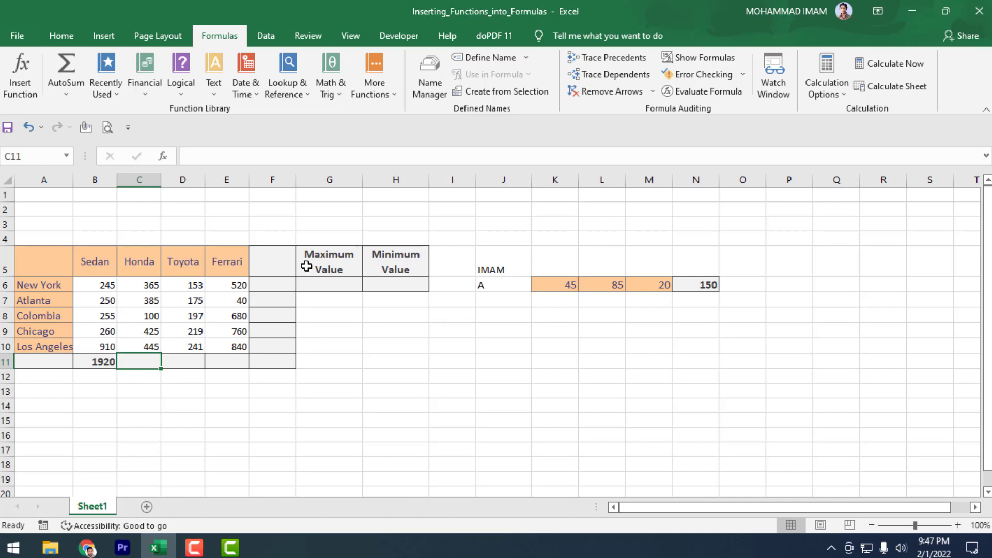
pyautogui.hotkey('shift', 'F3')
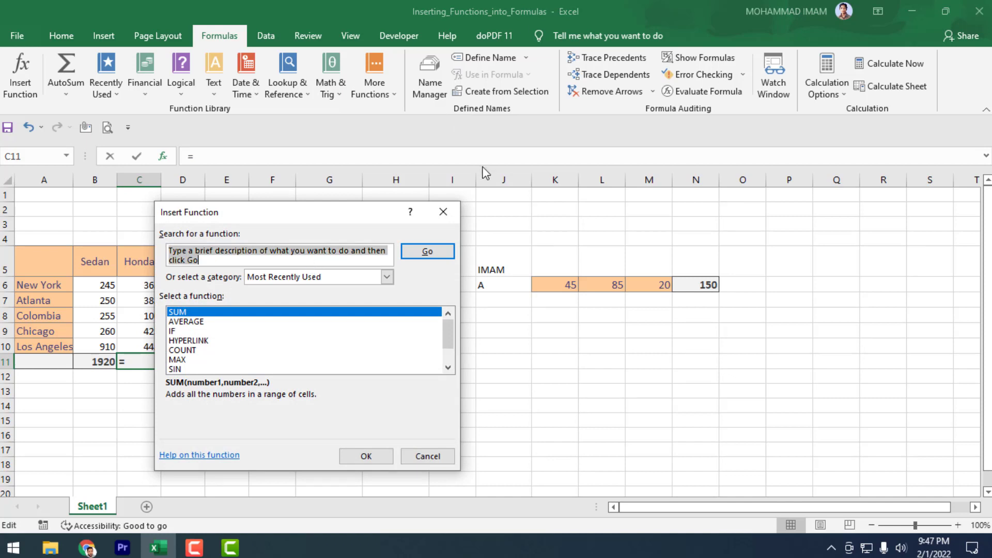
# Cancel Insert Function and reopen it through AutoSum > More Functions
pyautogui.click(444, 213)
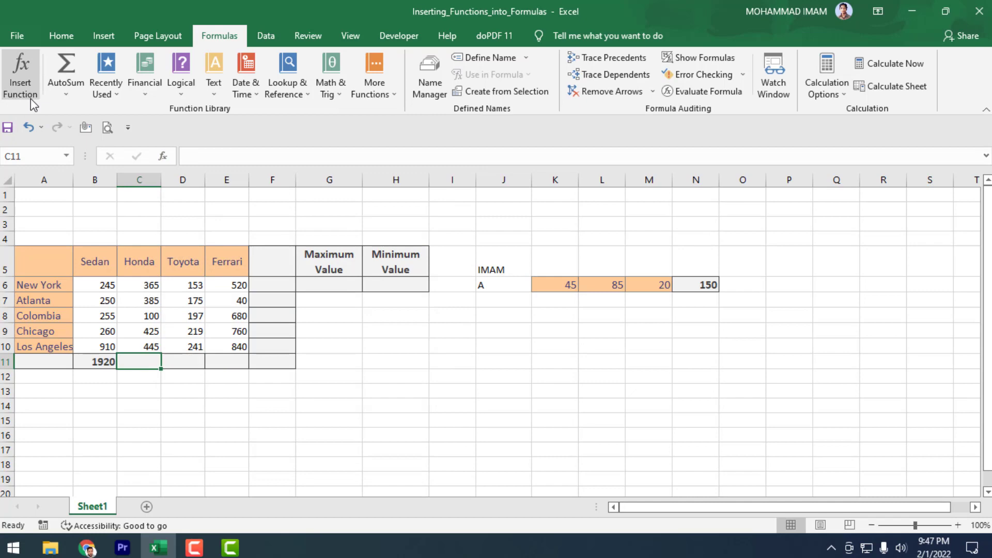
pyautogui.click(67, 94)
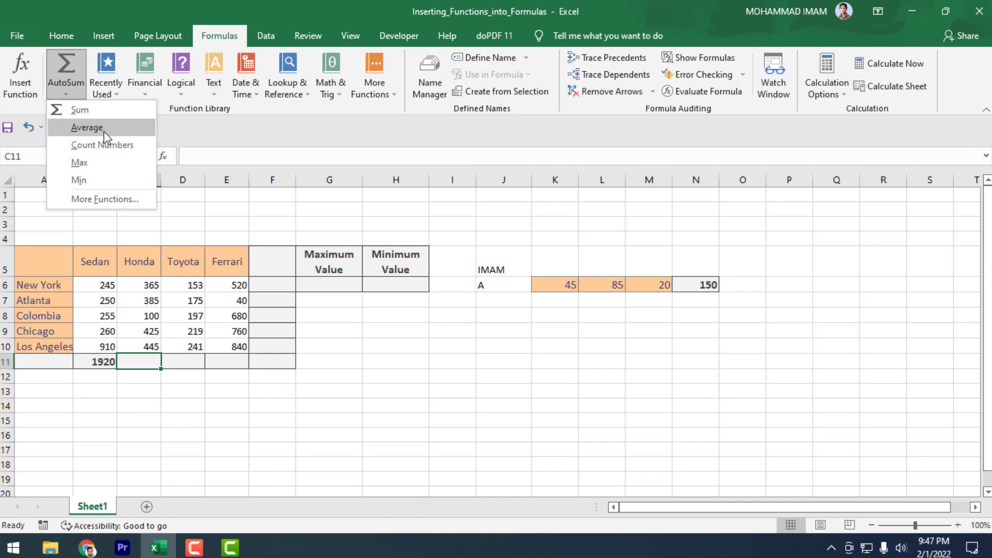
pyautogui.click(137, 205)
# Move the Insert Function dialog up and left and open its category dropdown
pyautogui.scroll(-1, 251, 331)
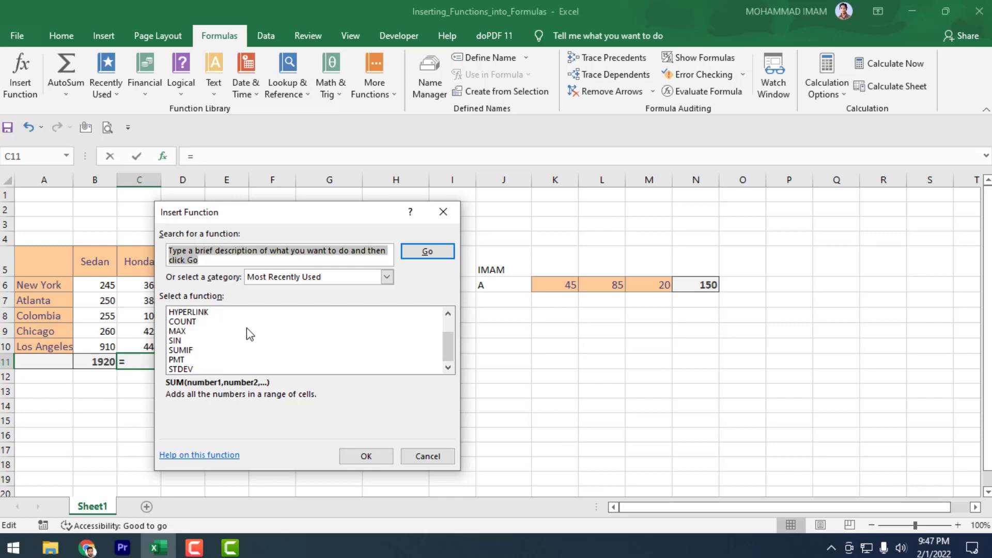
pyautogui.scroll(1, 247, 328)
pyautogui.moveTo(337, 215); pyautogui.dragTo(325, 176)
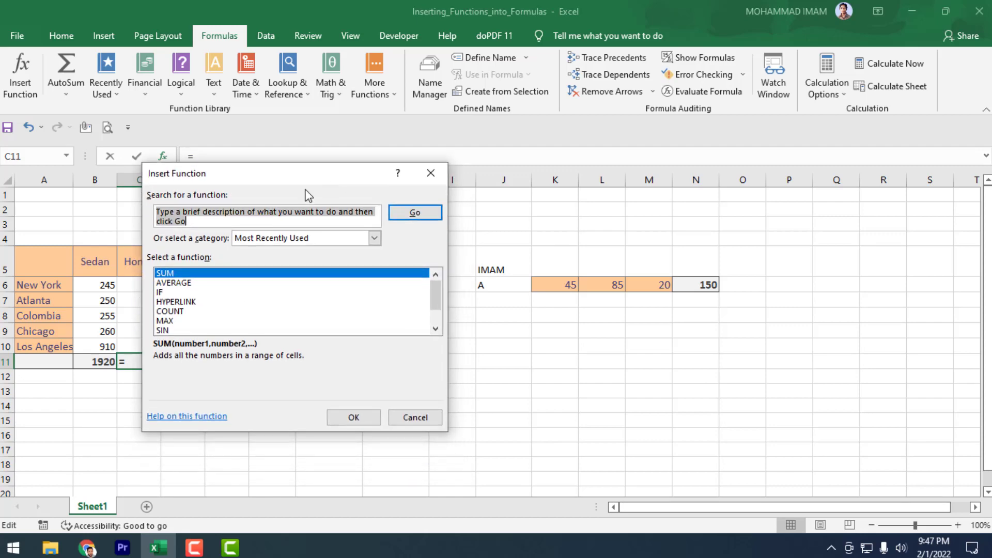
pyautogui.scroll(-1, 212, 306)
pyautogui.scroll(1, 212, 307)
pyautogui.scroll(-1, 205, 302)
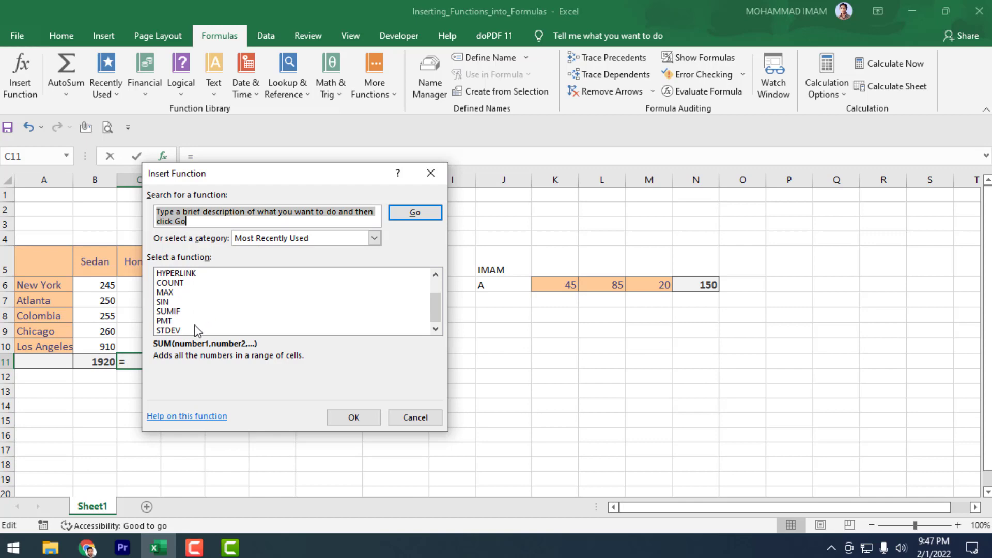
pyautogui.scroll(1, 198, 322)
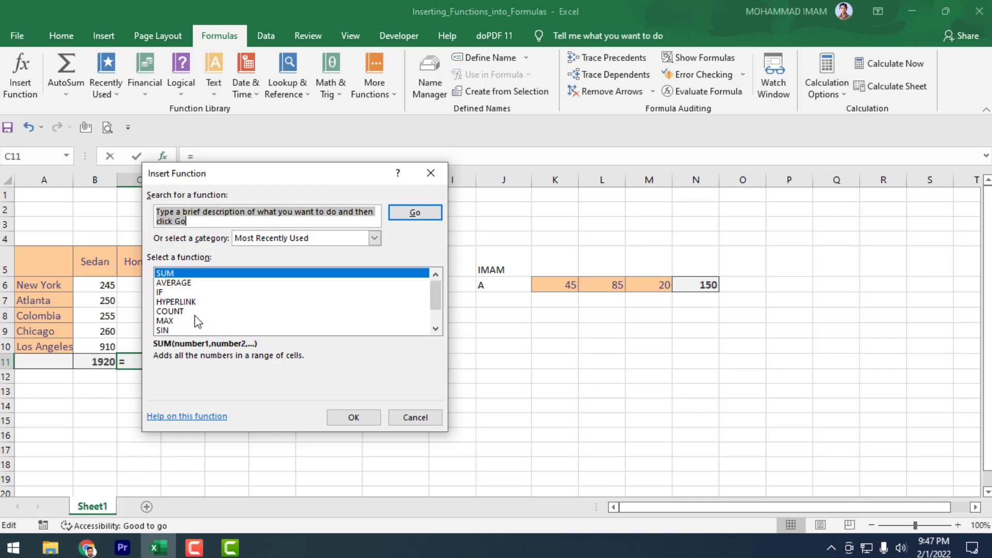
pyautogui.scroll(-1, 198, 322)
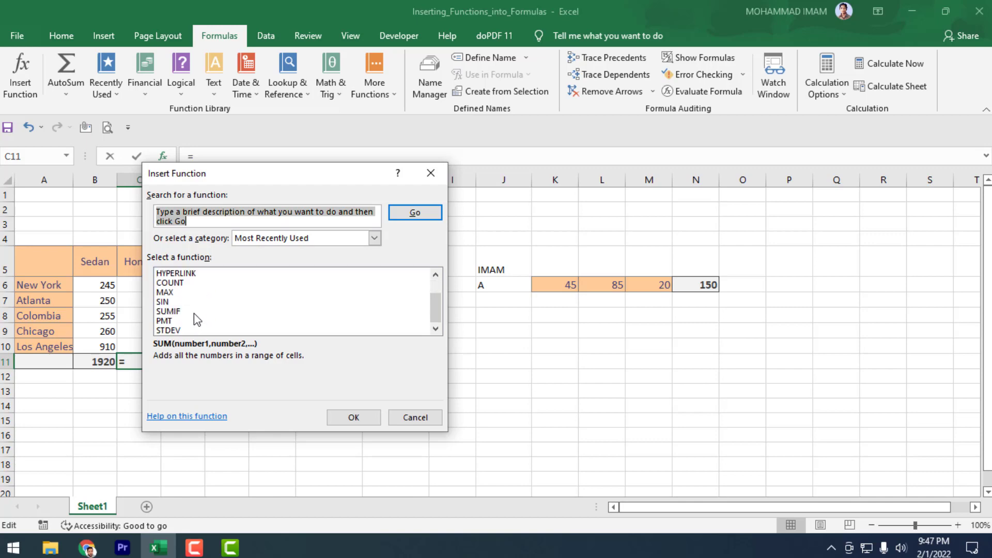
pyautogui.scroll(1, 194, 313)
pyautogui.click(375, 239)
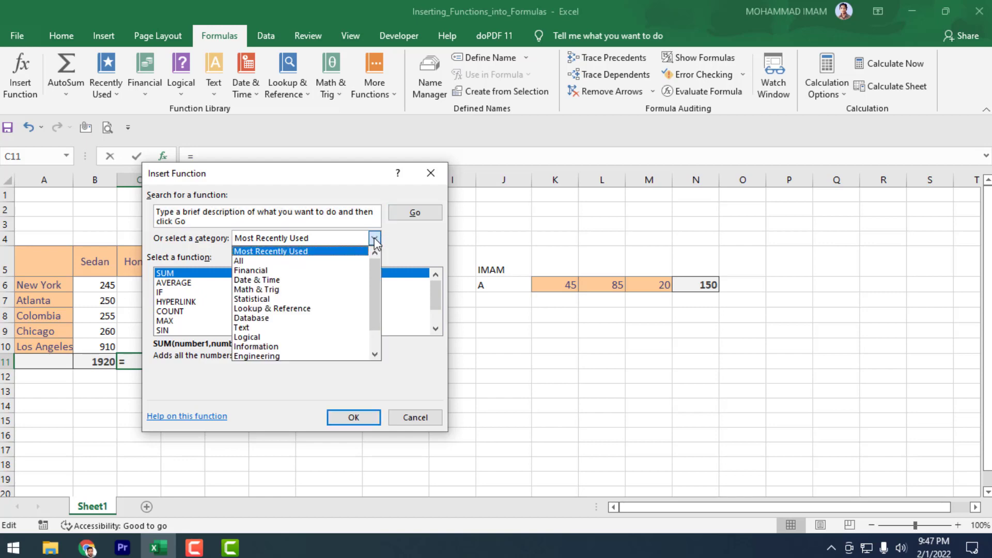
# Switch the category to All, browse the functions, and enter 'I NEED TO FIND' as the search
pyautogui.click(349, 260)
pyautogui.scroll(-20, 213, 323)
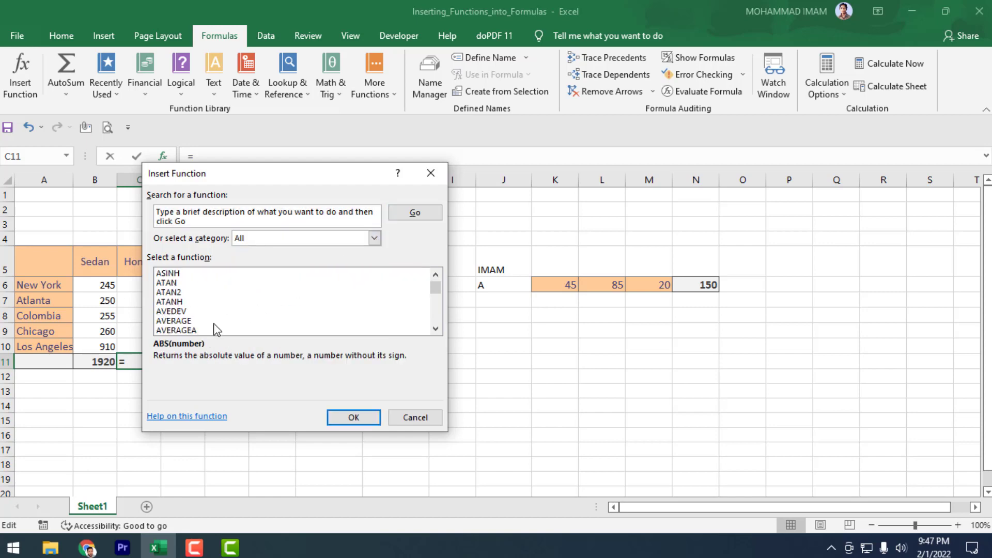
pyautogui.scroll(-8, 213, 324)
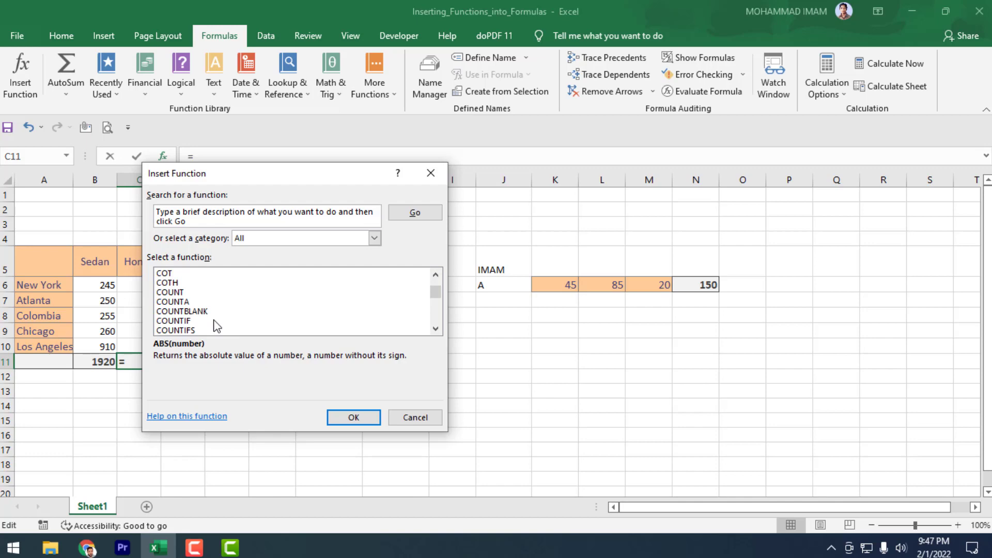
pyautogui.click(235, 221)
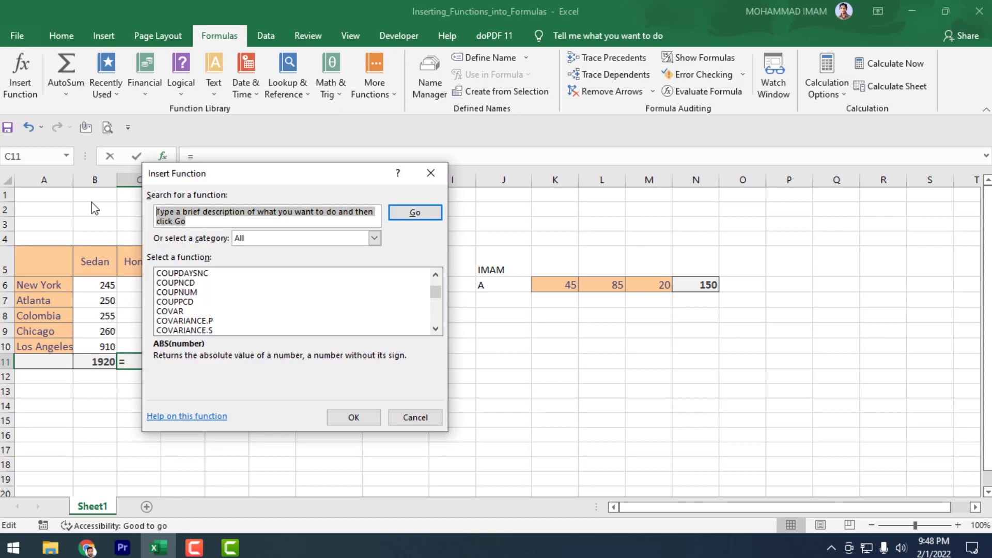
pyautogui.write('I')
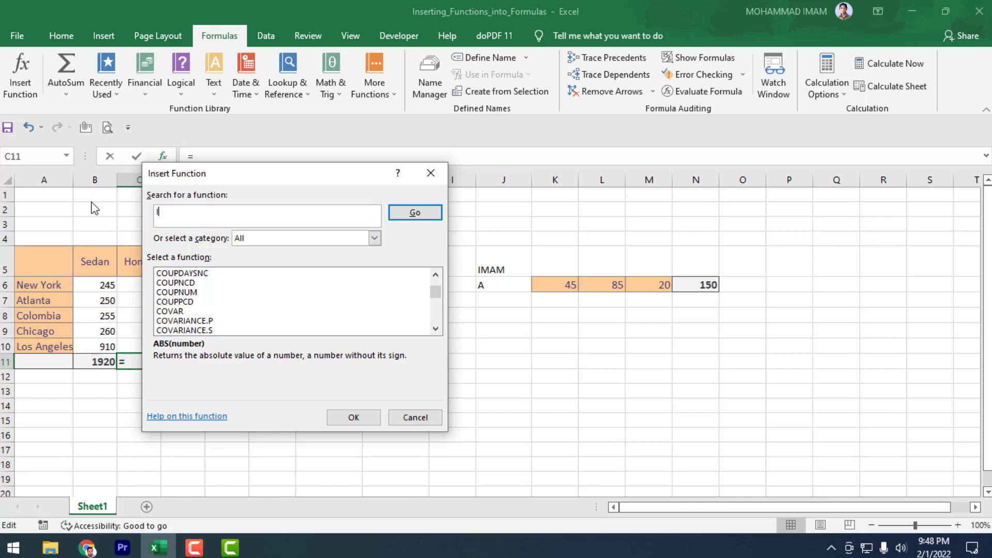
pyautogui.write(' NEED TO FIND')
# Search the functions for 'I NEED TO FIND', then for FIND
pyautogui.press('Return')
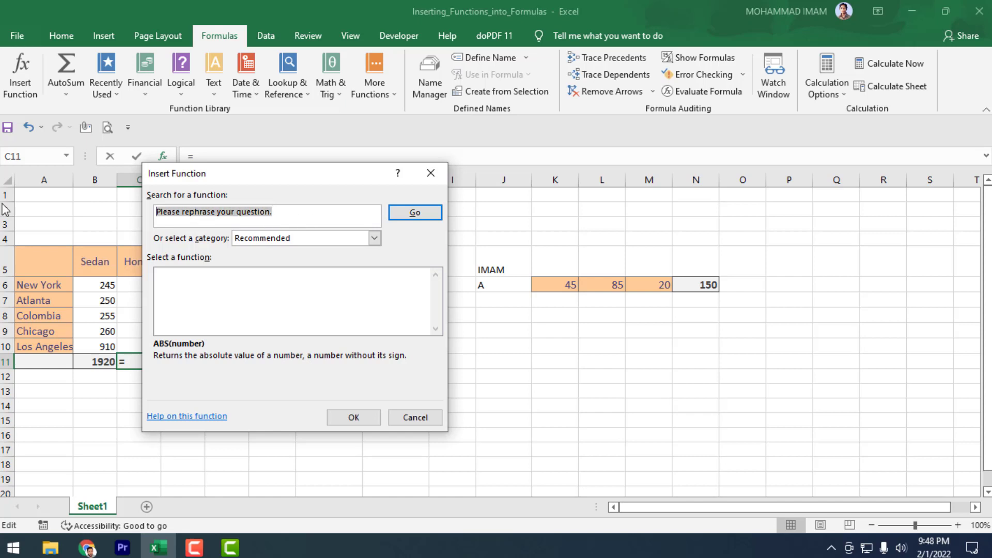
pyautogui.write('FIND')
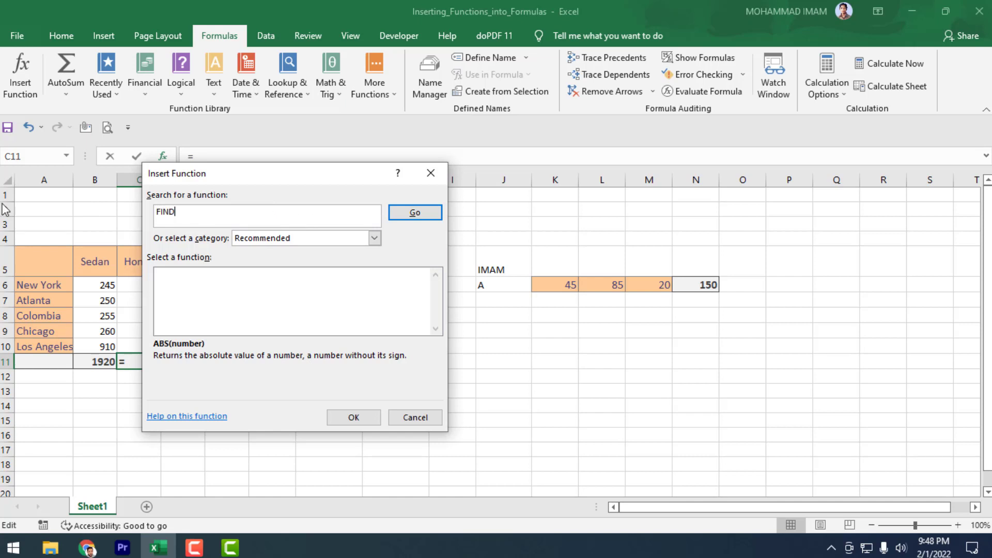
pyautogui.press('Return')
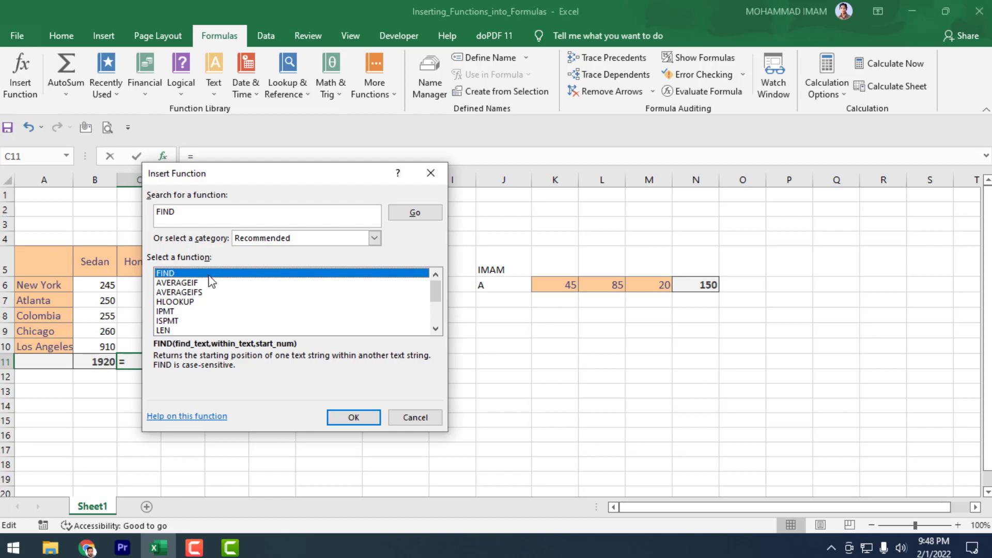
# Search for SEARCH, then close the dialog without inserting anything
pyautogui.click(189, 209)
pyautogui.doubleClick(189, 209)
pyautogui.press('BackSpace')
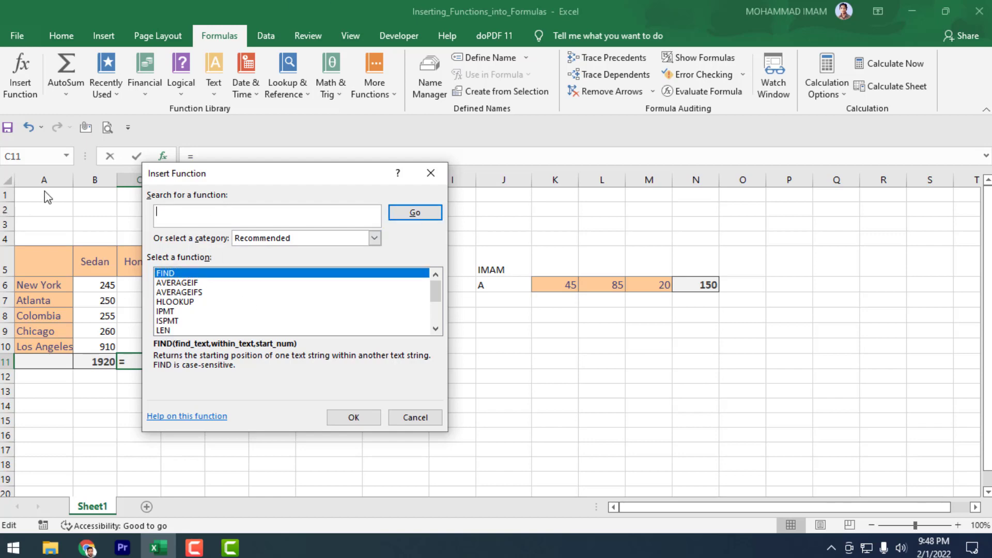
pyautogui.write('SEARCH')
pyautogui.press('Return')
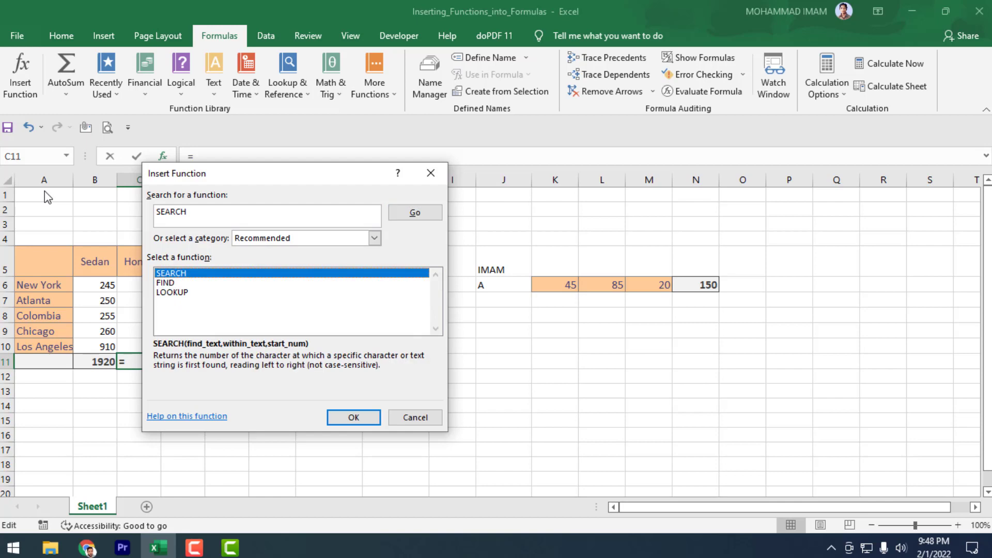
pyautogui.doubleClick(206, 211)
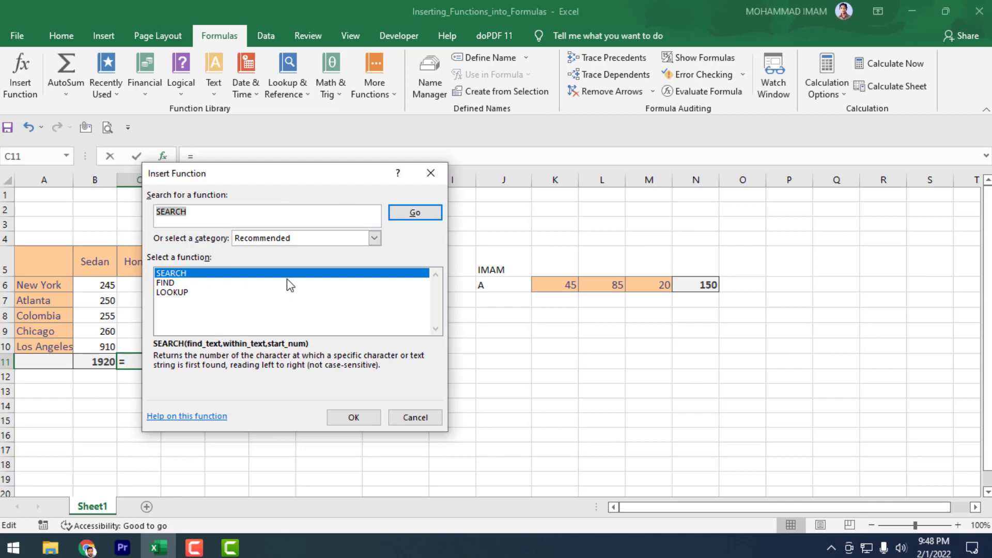
pyautogui.click(430, 173)
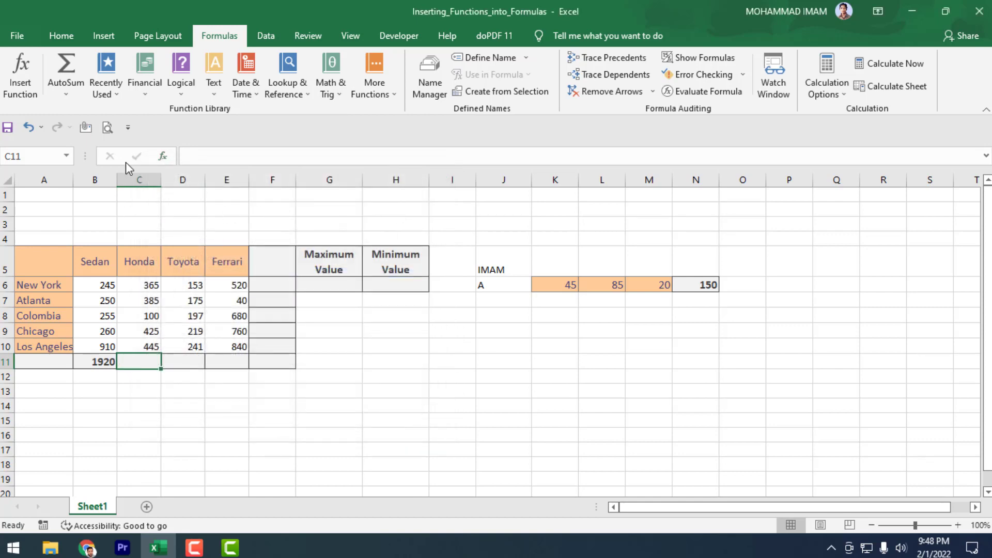
# Browse the Recently Used and Financial function lists, then show the Logical list
pyautogui.click(119, 95)
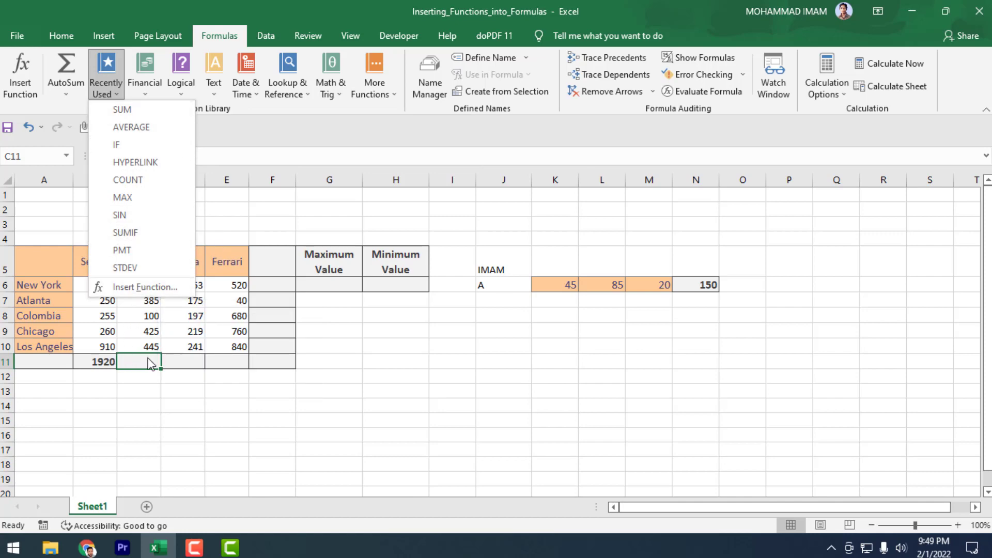
pyautogui.click(148, 93)
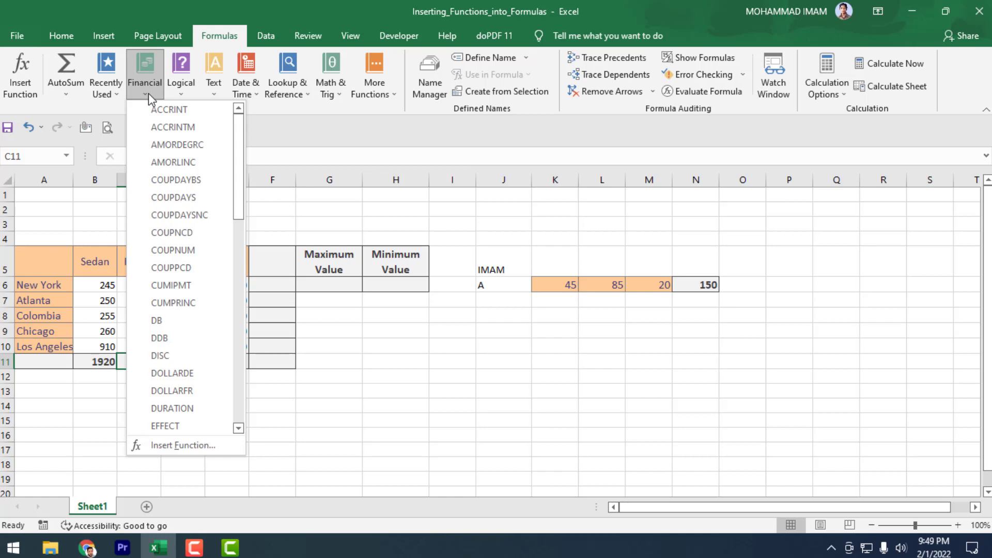
pyautogui.scroll(-5, 196, 280)
pyautogui.scroll(-7, 195, 305)
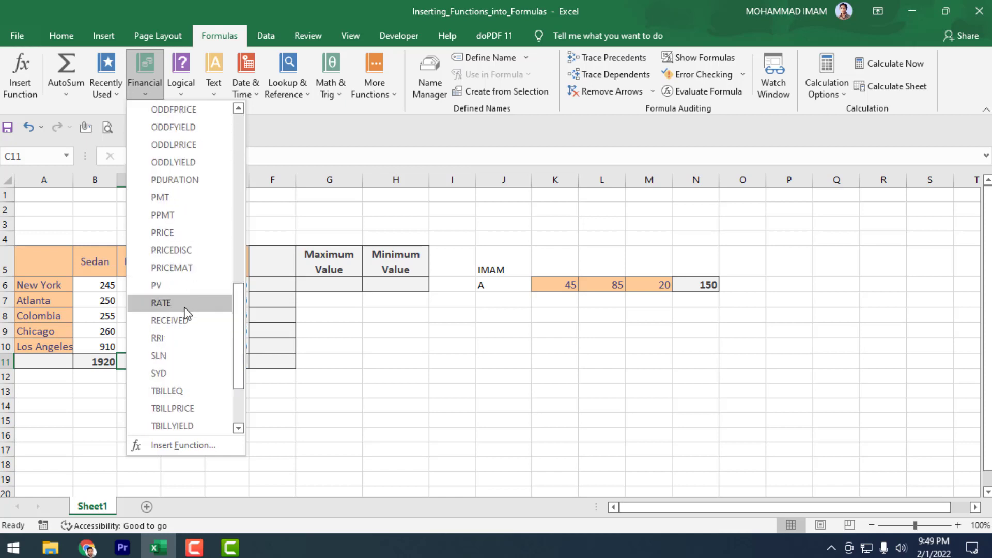
pyautogui.scroll(12, 188, 394)
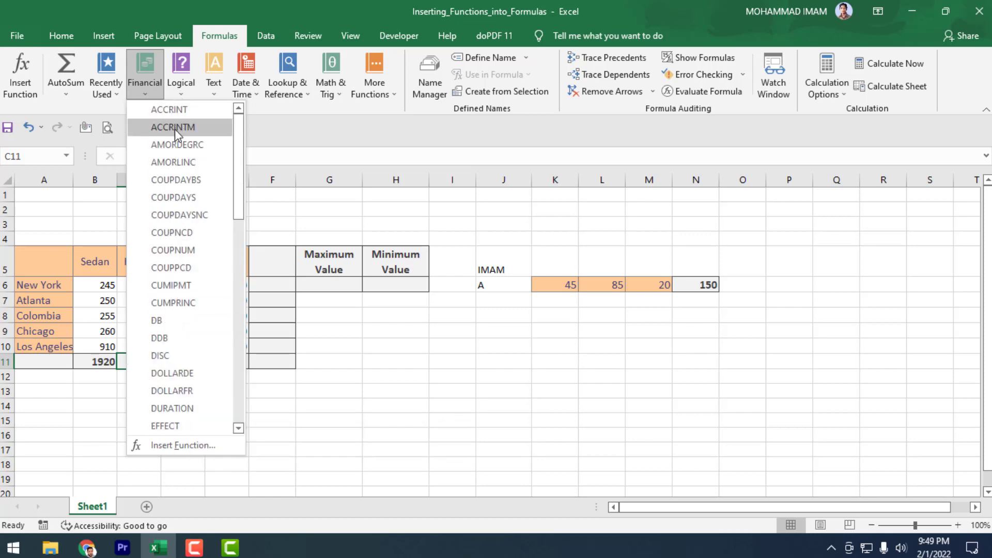
pyautogui.click(180, 88)
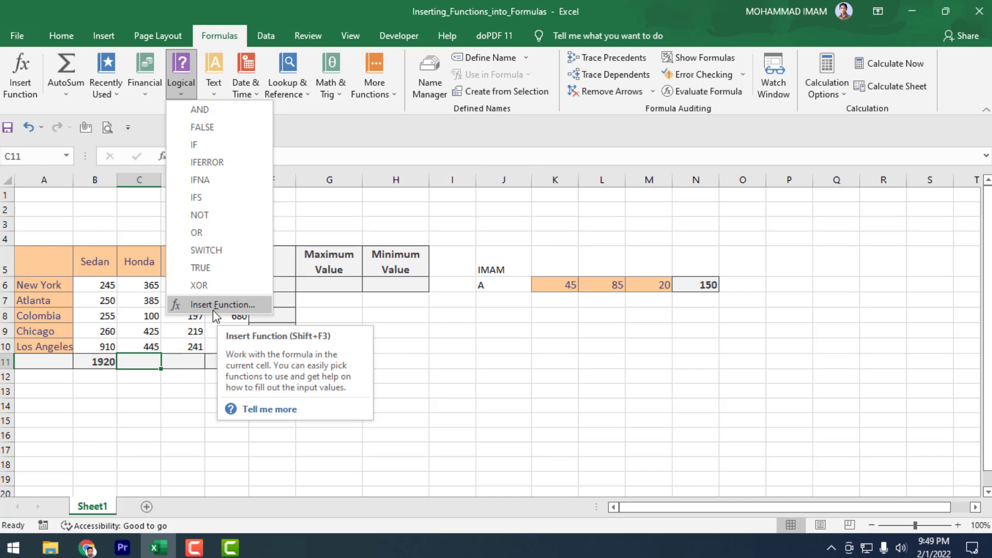
# Open the Text function list and scroll through entries like FIND, SEARCH and REPLACE
pyautogui.click(217, 93)
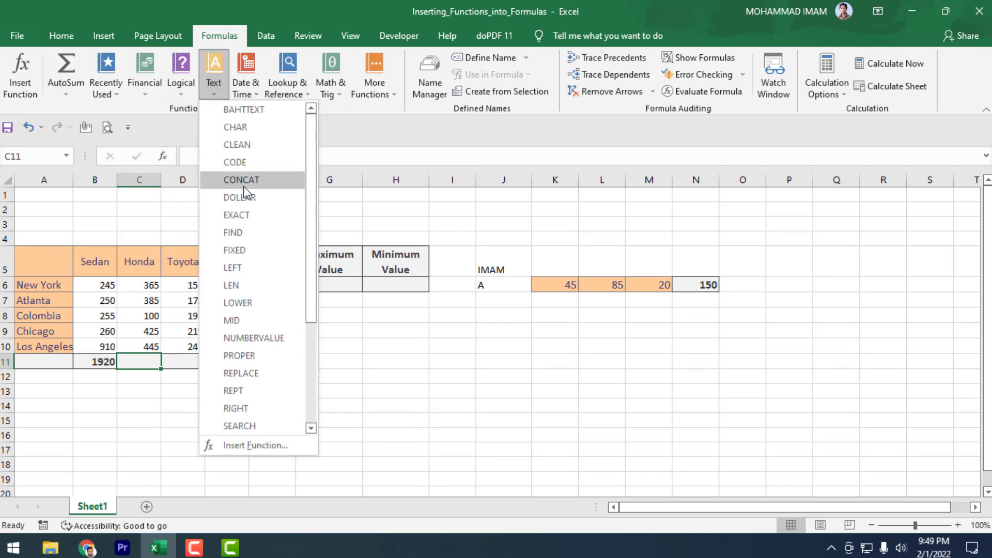
pyautogui.scroll(-3, 228, 219)
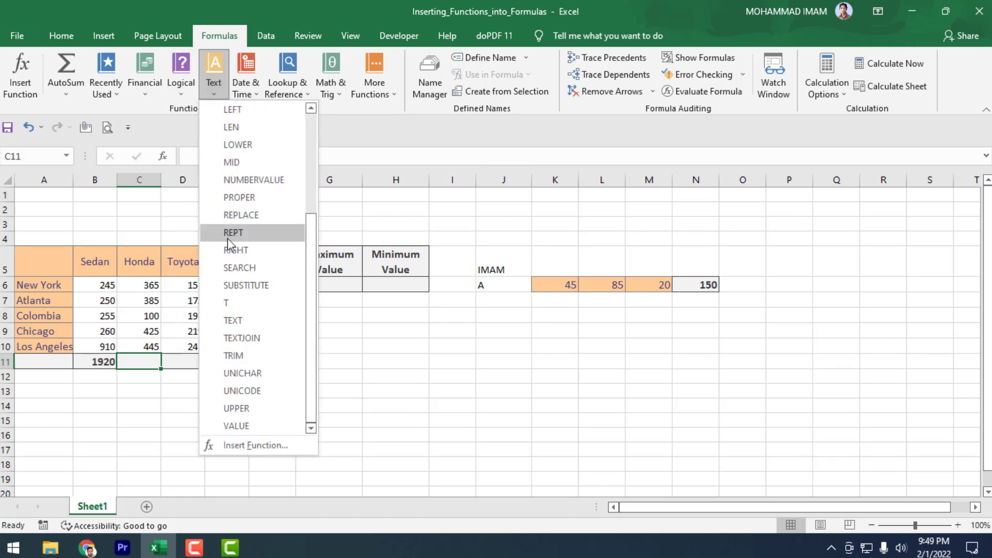
pyautogui.scroll(3, 233, 248)
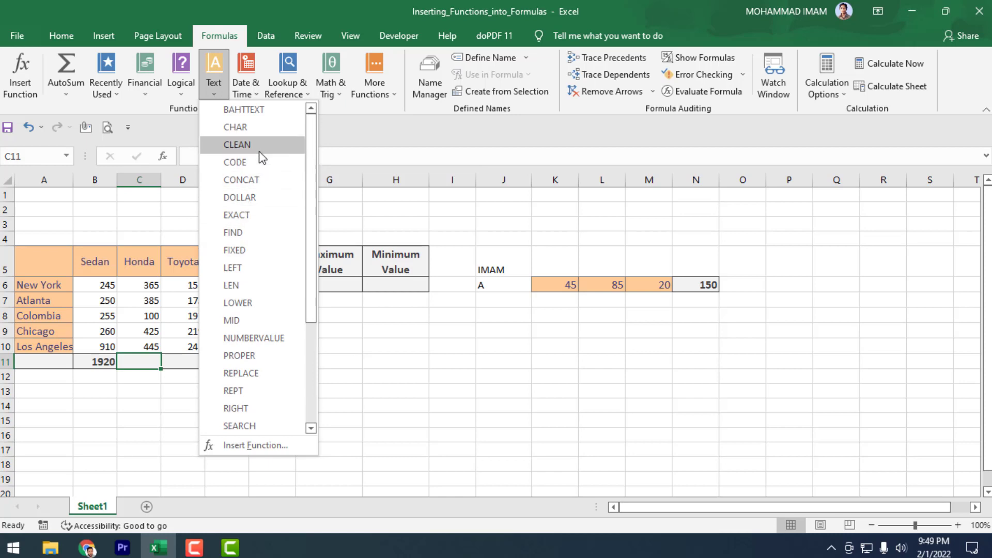
pyautogui.scroll(-3, 236, 314)
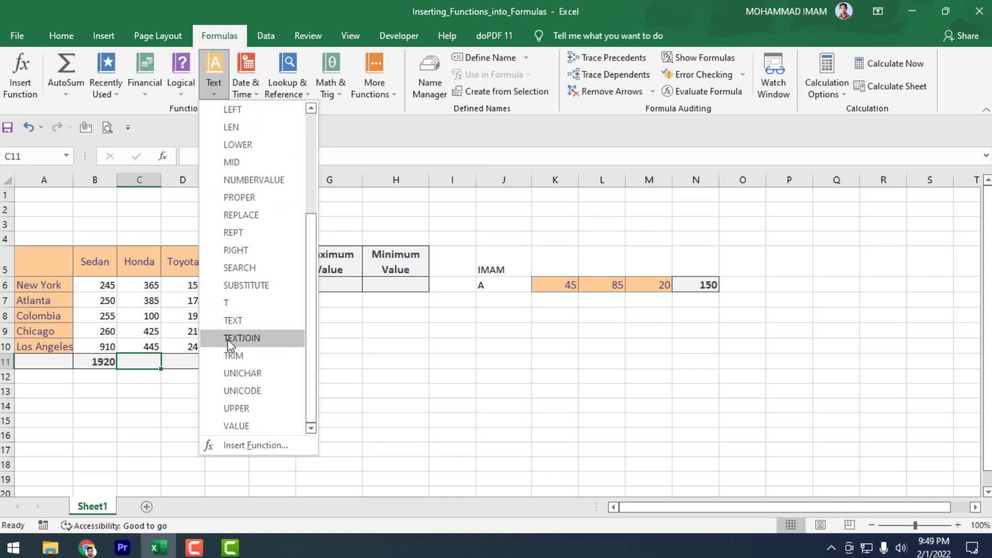
pyautogui.scroll(3, 268, 226)
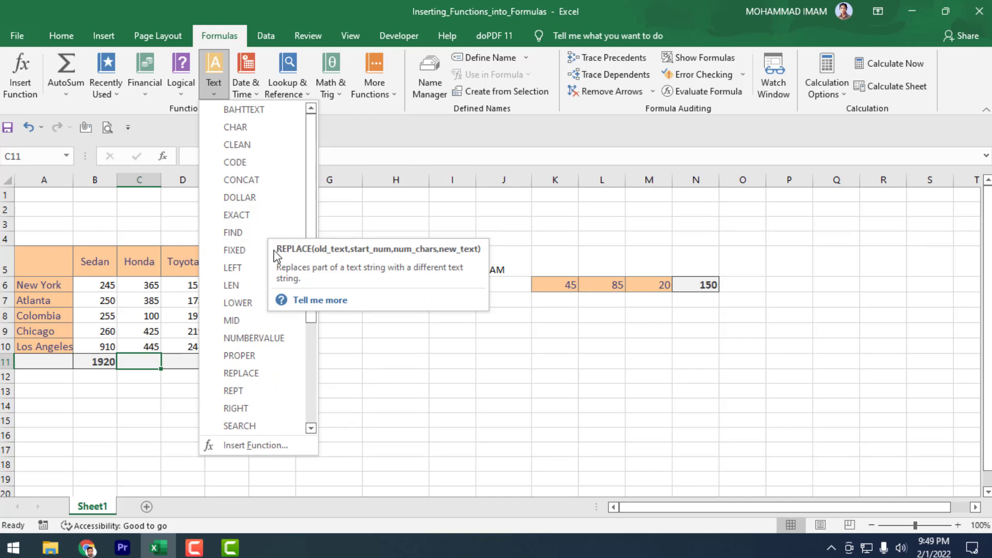
pyautogui.scroll(-3, 252, 395)
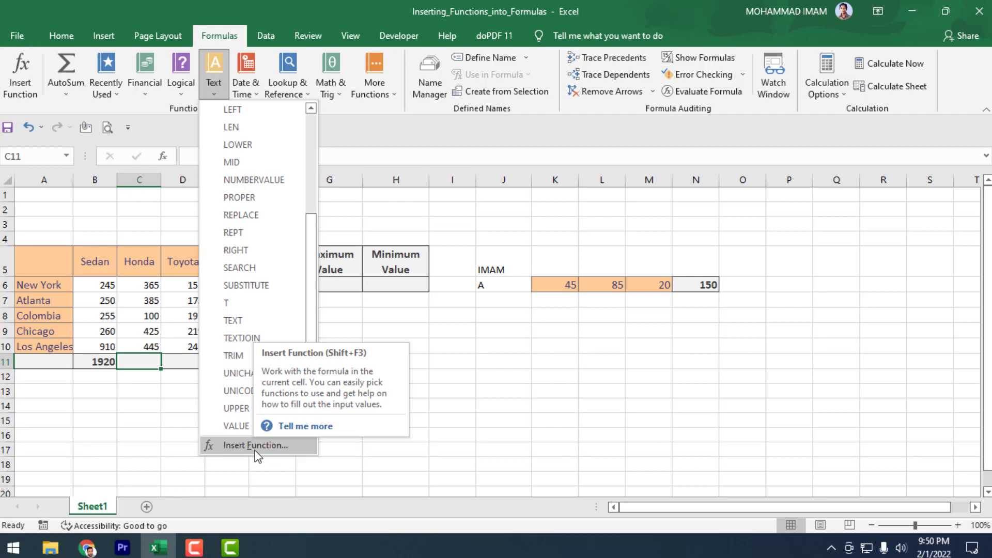
# Browse the Date & Time, Lookup & Reference and Math & Trig lists, then close them
pyautogui.click(258, 82)
pyautogui.click(259, 81)
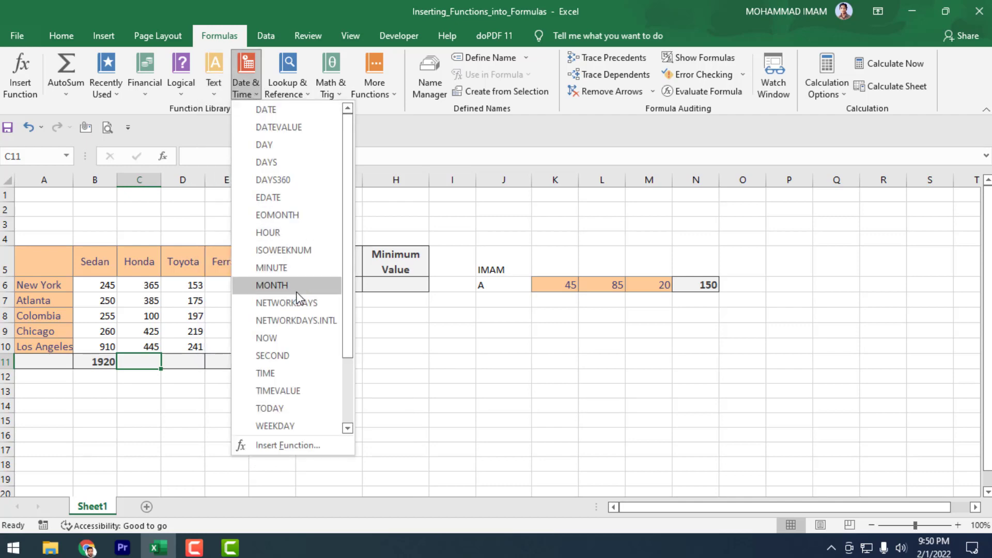
pyautogui.scroll(-2, 294, 258)
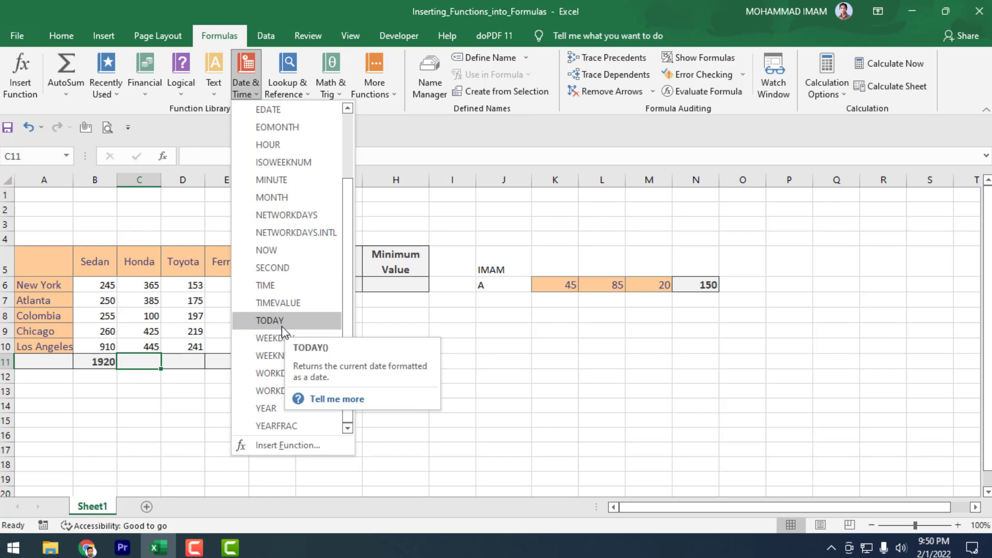
pyautogui.scroll(2, 289, 274)
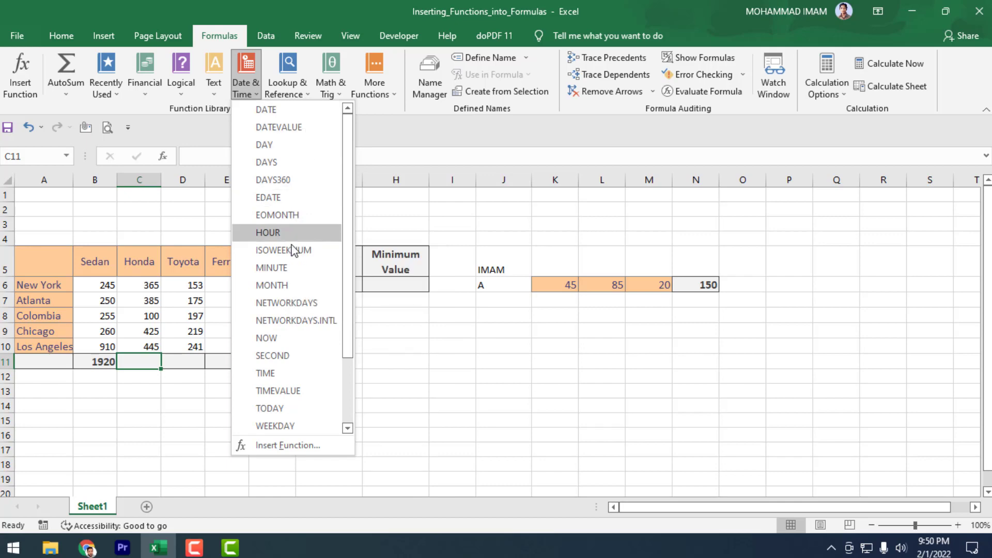
pyautogui.scroll(-2, 305, 238)
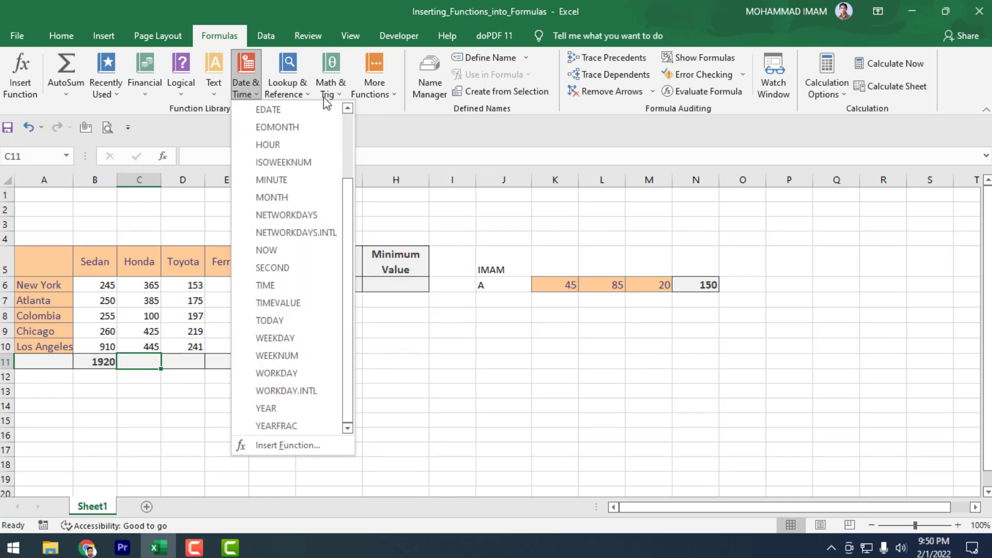
pyautogui.click(311, 98)
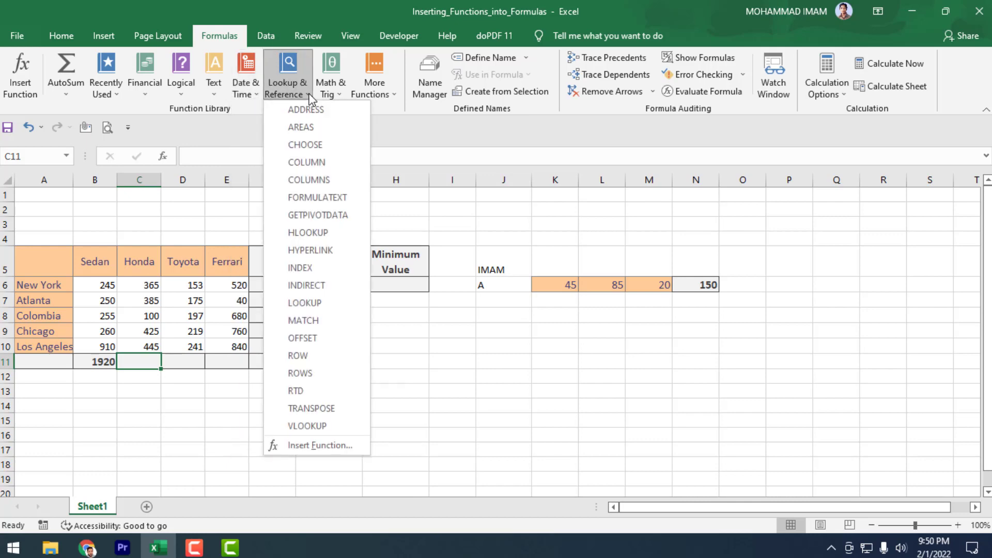
pyautogui.click(341, 91)
pyautogui.click(396, 97)
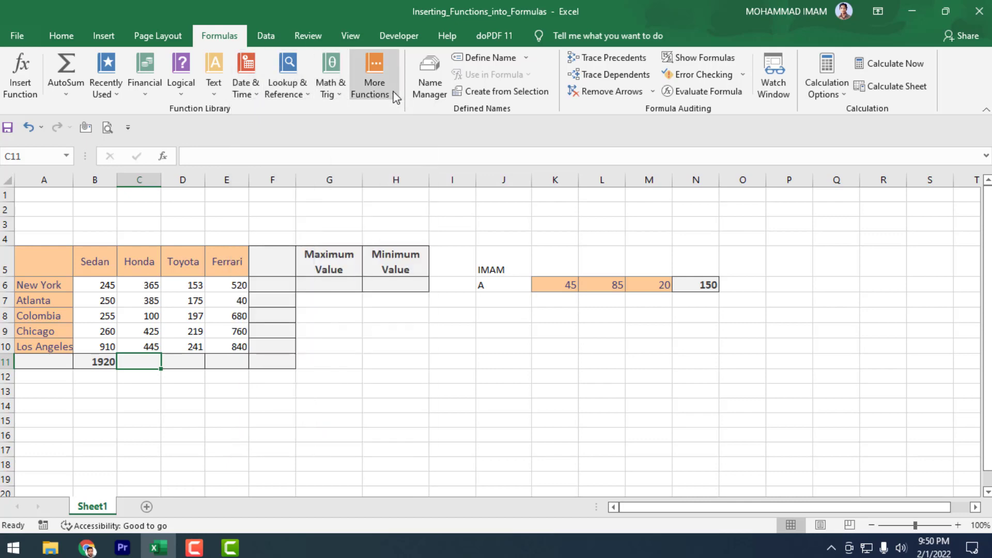
pyautogui.moveTo(393, 113)
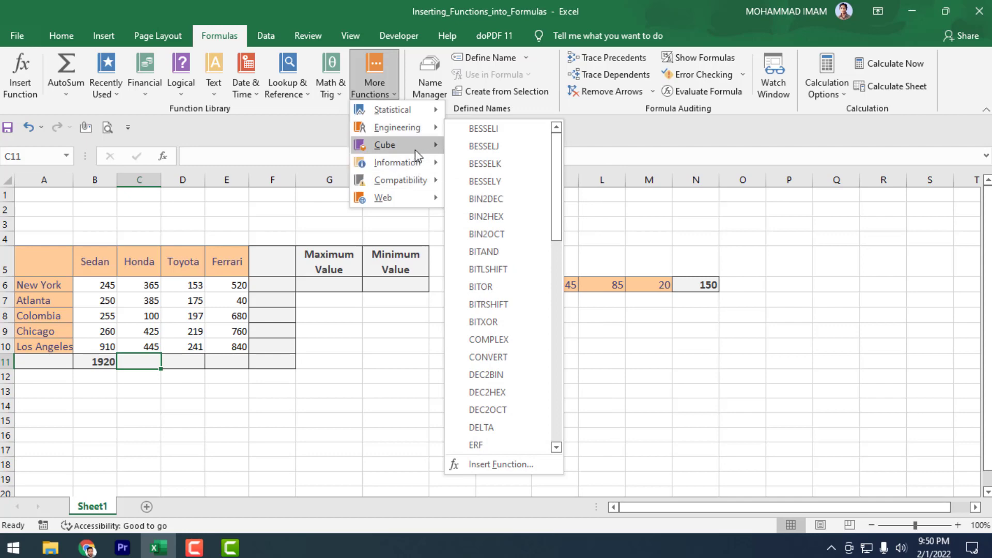
pyautogui.moveTo(423, 163)
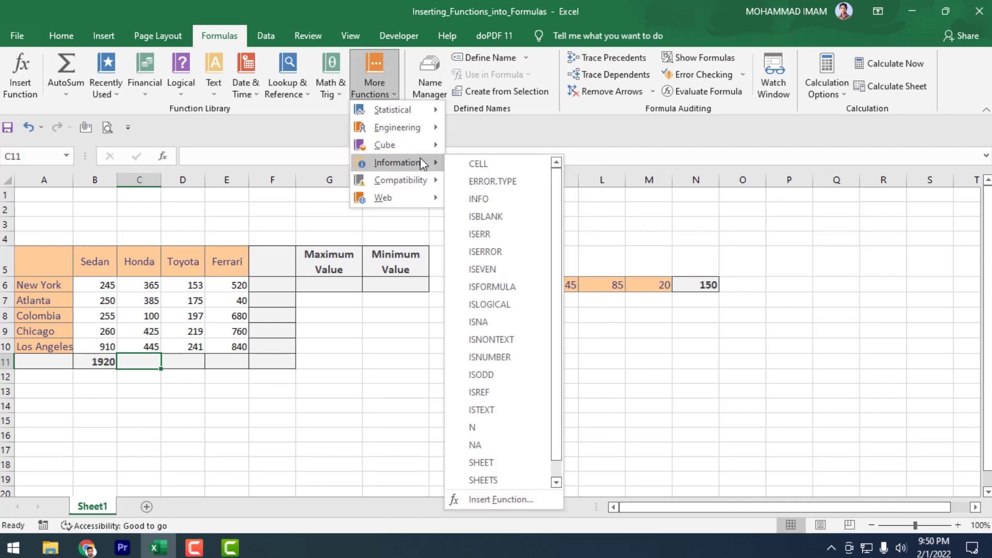
pyautogui.moveTo(423, 200)
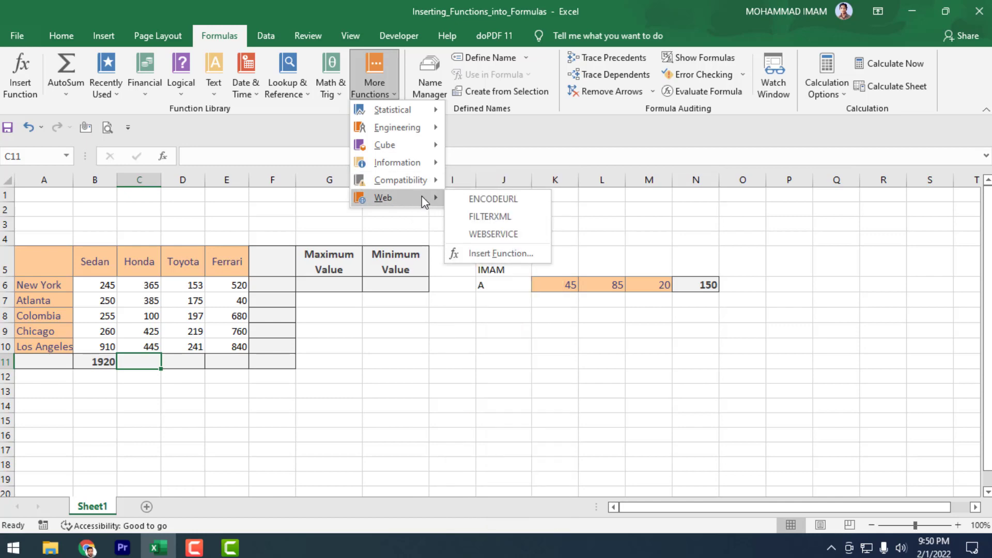
pyautogui.click(332, 329)
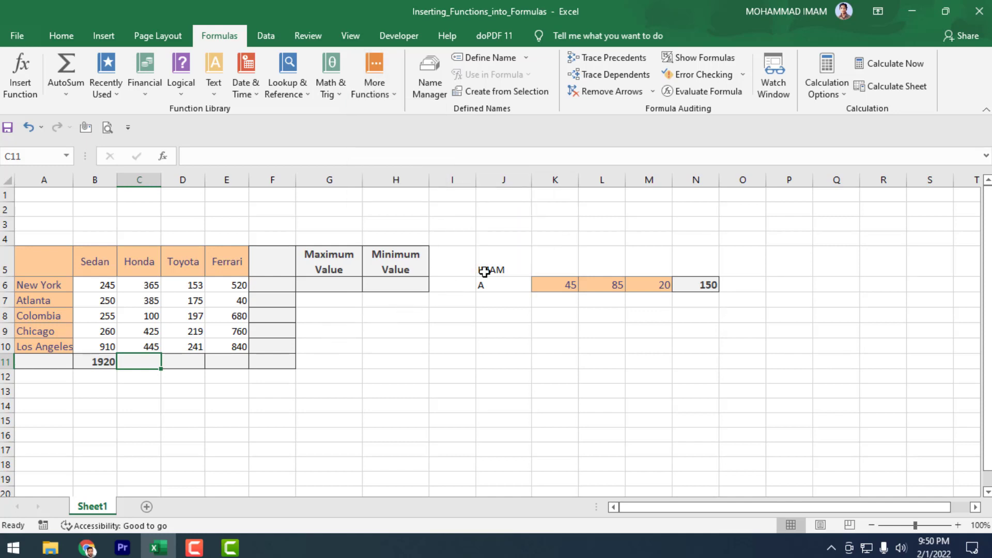
# Select cell J6 and launch Insert Function from the Formulas tab
pyautogui.moveTo(530, 276); pyautogui.dragTo(491, 290)
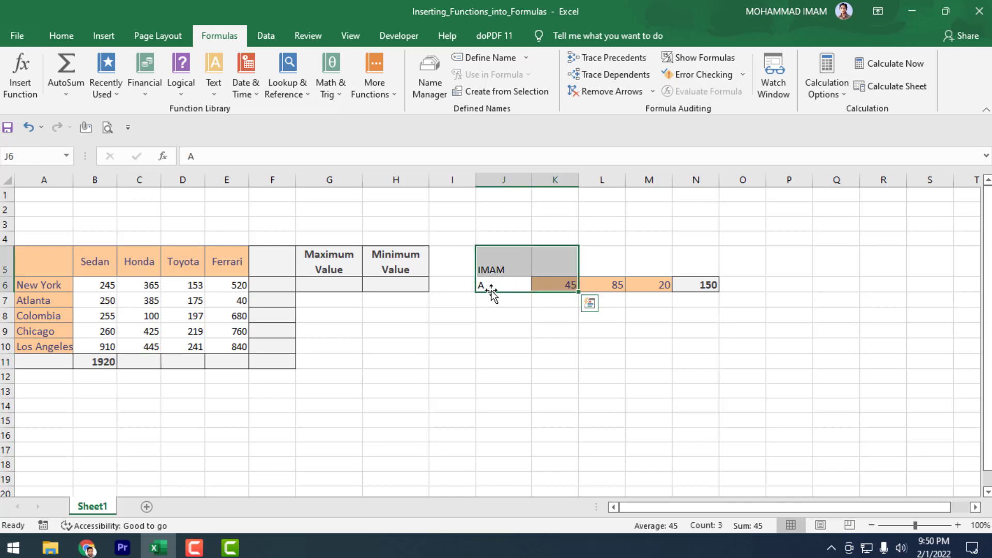
pyautogui.click(492, 284)
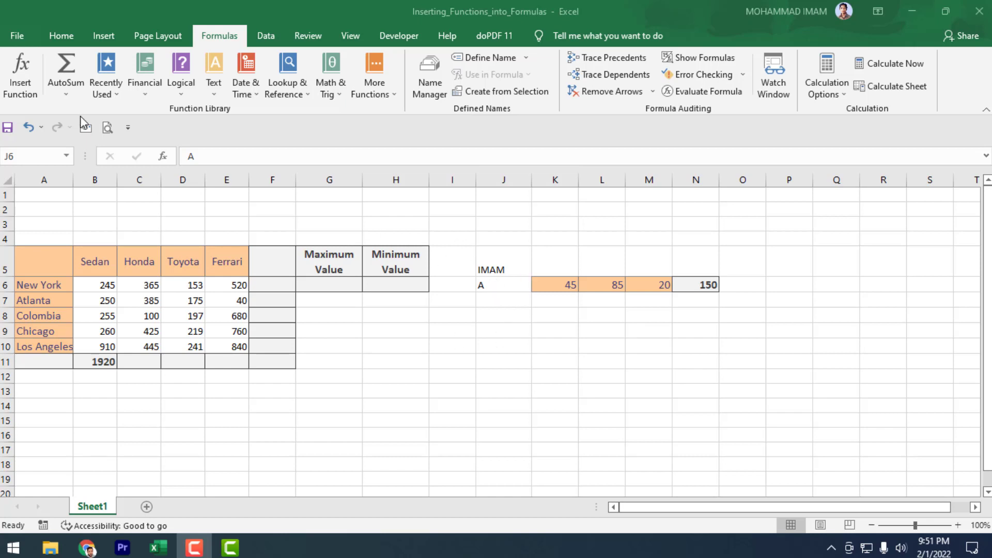
pyautogui.click(25, 80)
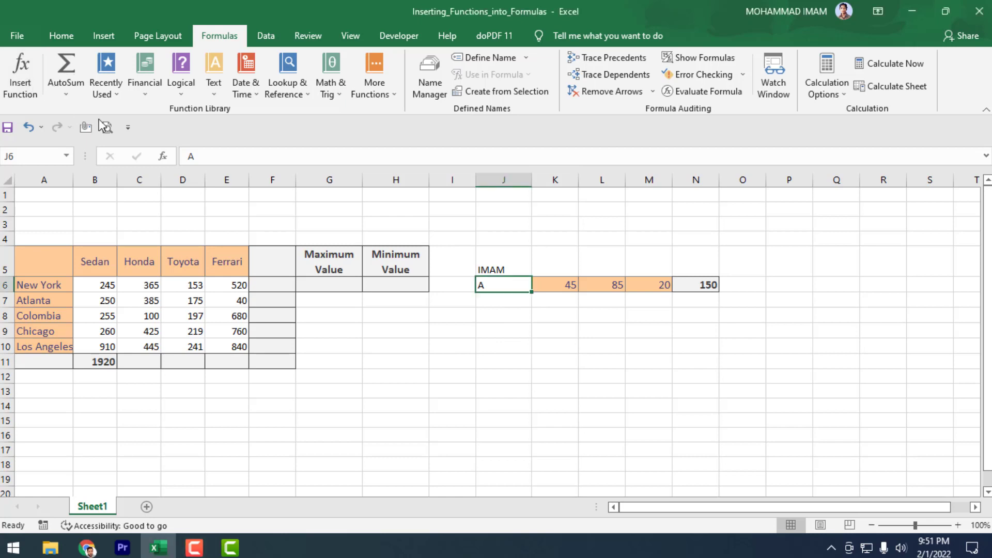
pyautogui.click(24, 75)
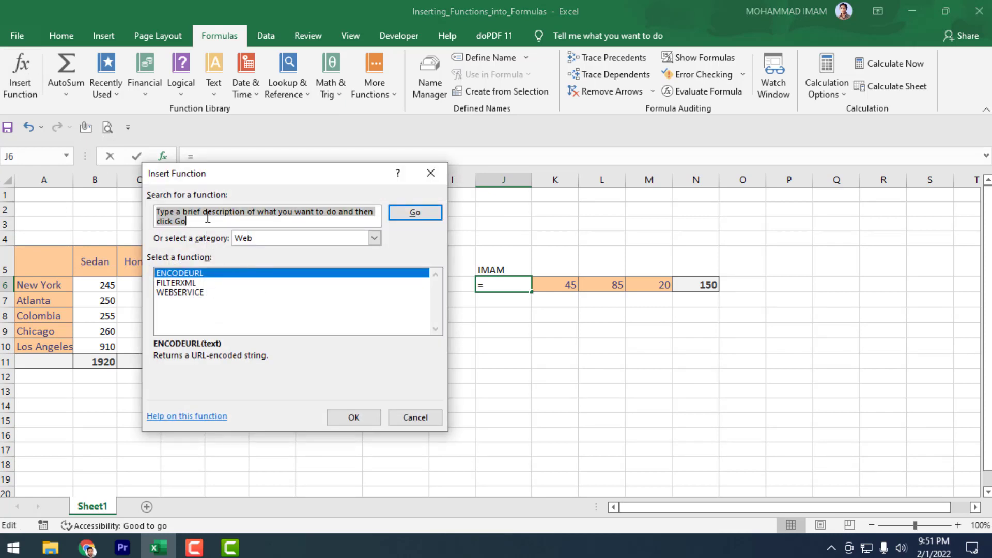
# Search Insert Function for FIND and open its Function Arguments for J6
pyautogui.moveTo(208, 213); pyautogui.dragTo(46, 173)
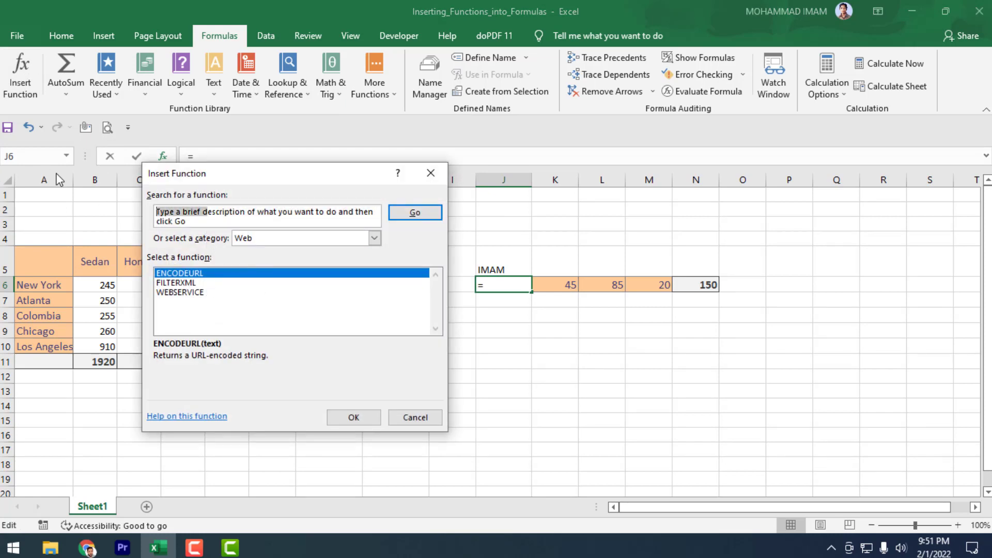
pyautogui.write('P')
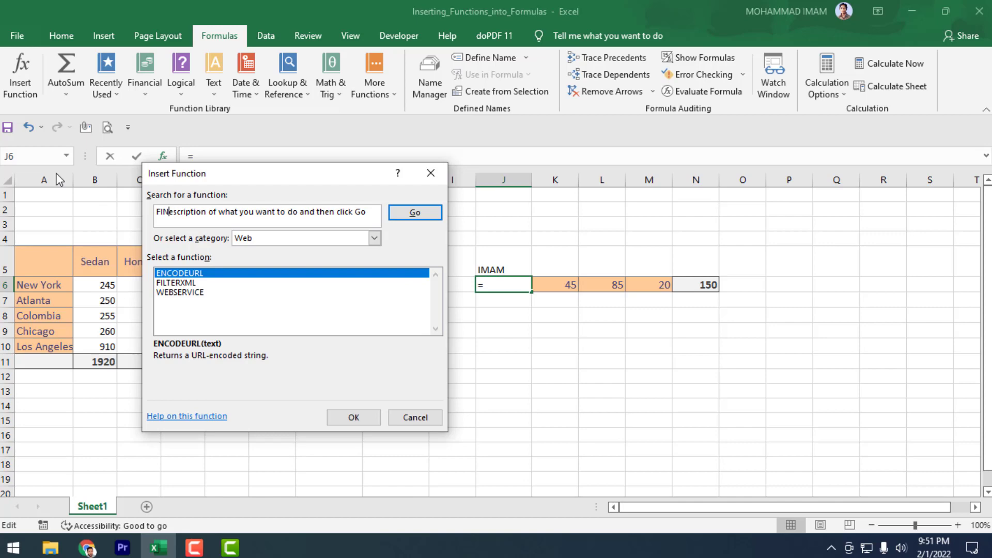
pyautogui.press('Return')
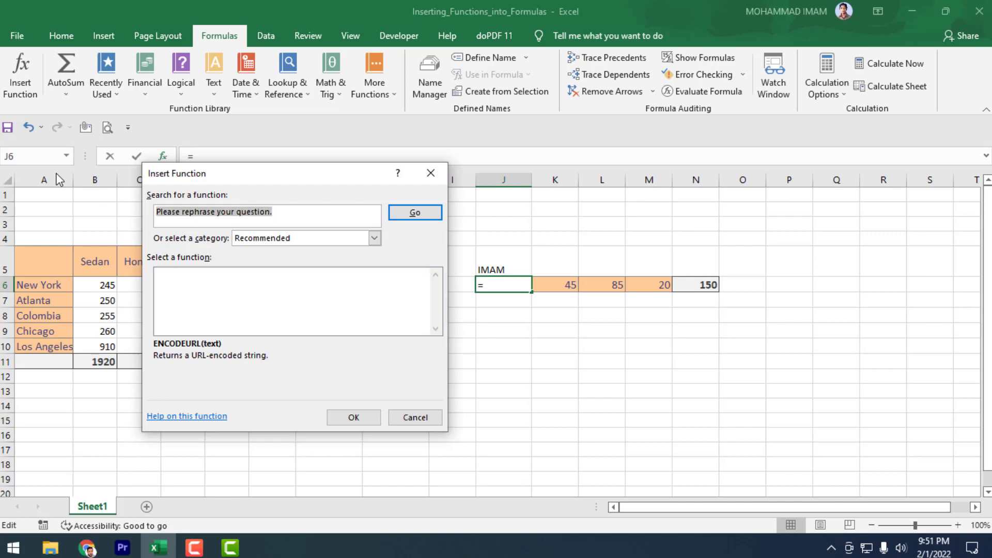
pyautogui.write('FIND')
pyautogui.press('Return')
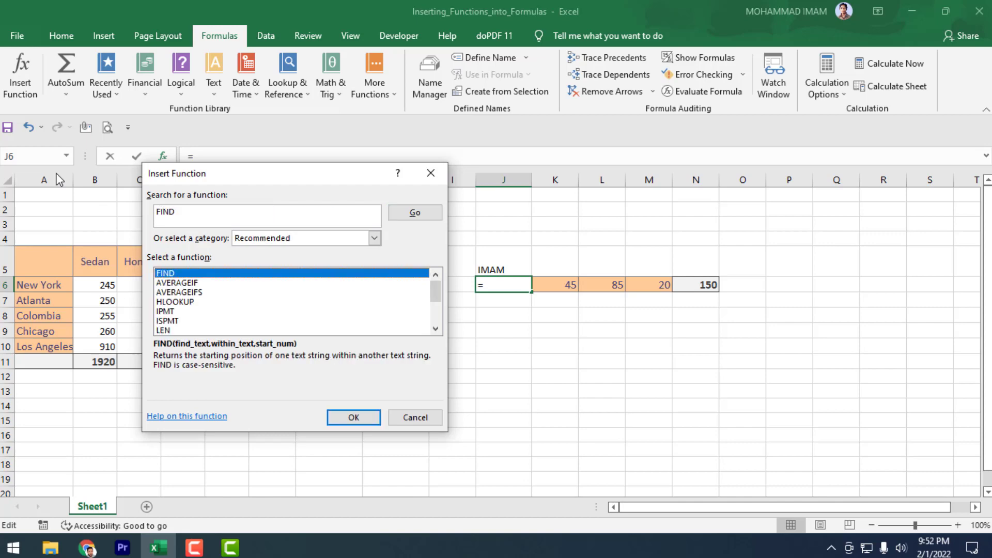
pyautogui.press('Return')
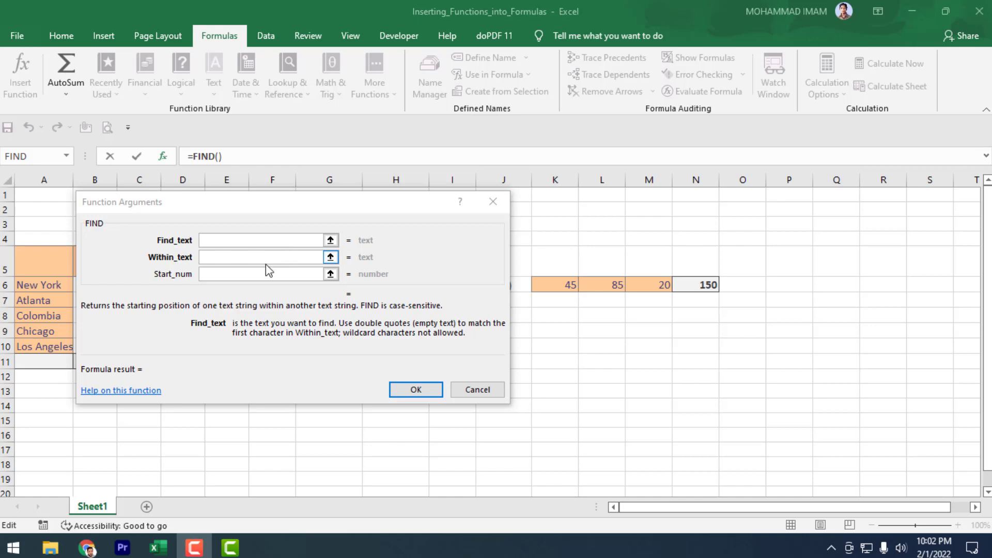
# Cancel the FIND Function Arguments dialog so J6 keeps its letter A
pyautogui.moveTo(319, 207); pyautogui.dragTo(275, 200)
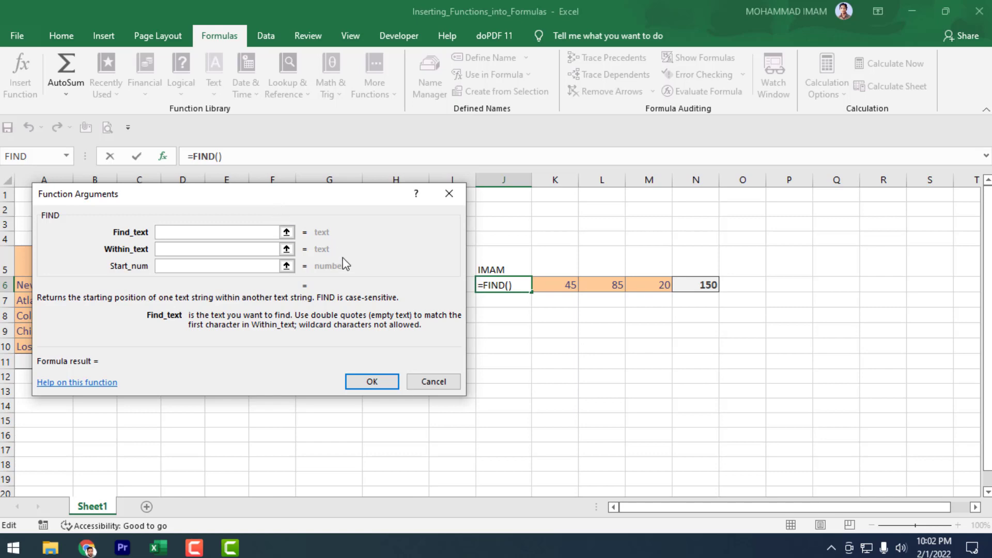
pyautogui.click(448, 194)
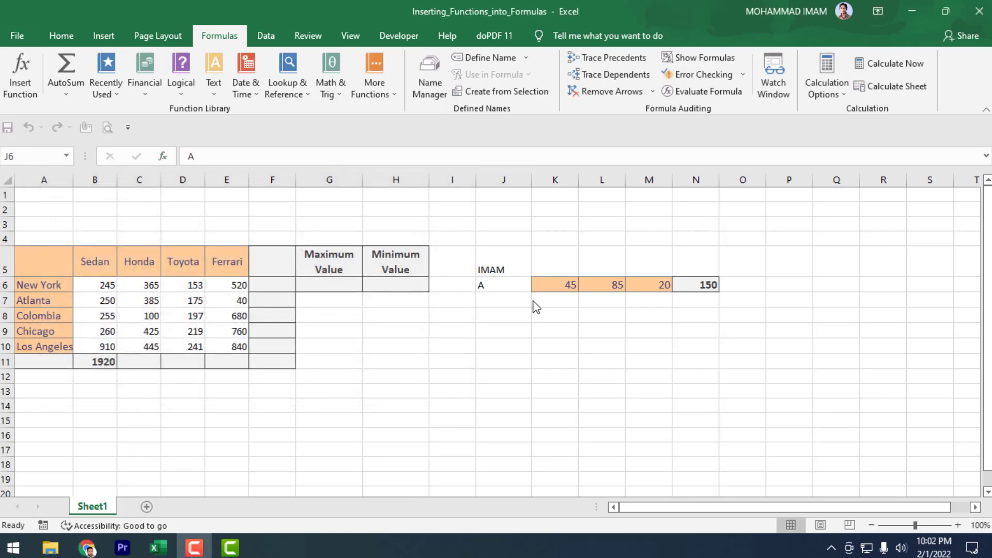
# Select cell J7 and bring up the Insert Function dialog with Shift+F3
pyautogui.click(505, 302)
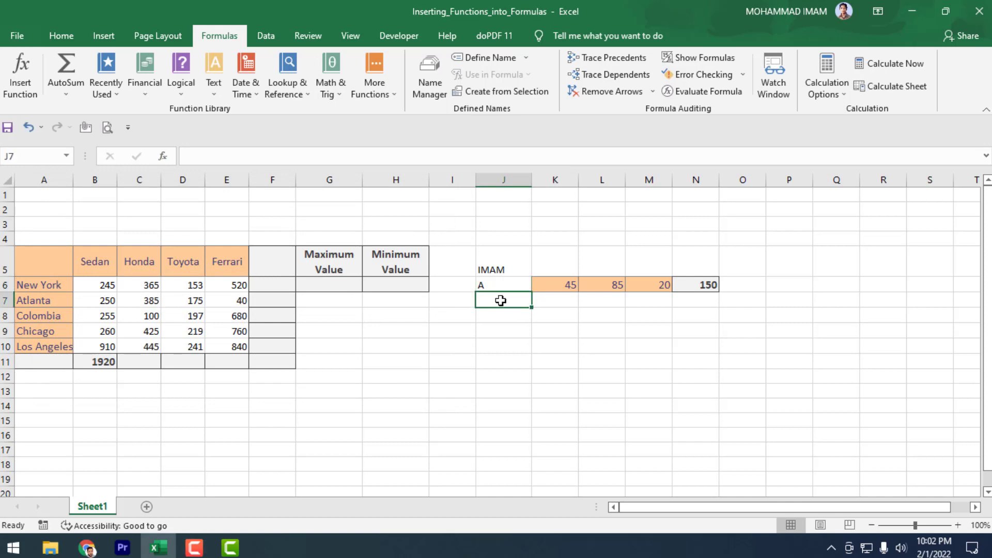
pyautogui.write('=')
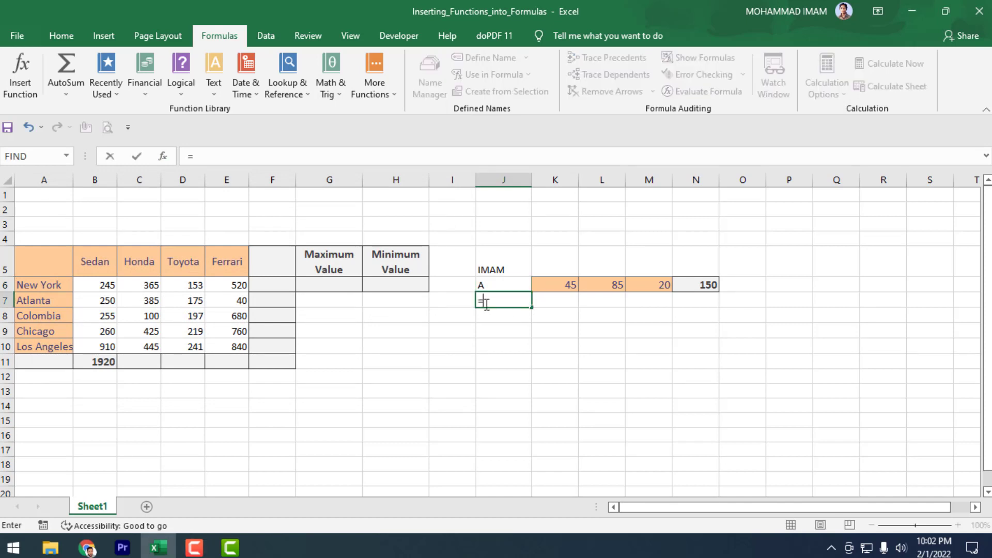
pyautogui.press('BackSpace')
pyautogui.press('Return')
pyautogui.press('Return')
pyautogui.press('Return')
pyautogui.press('Up')
pyautogui.press('Up')
pyautogui.press('Up')
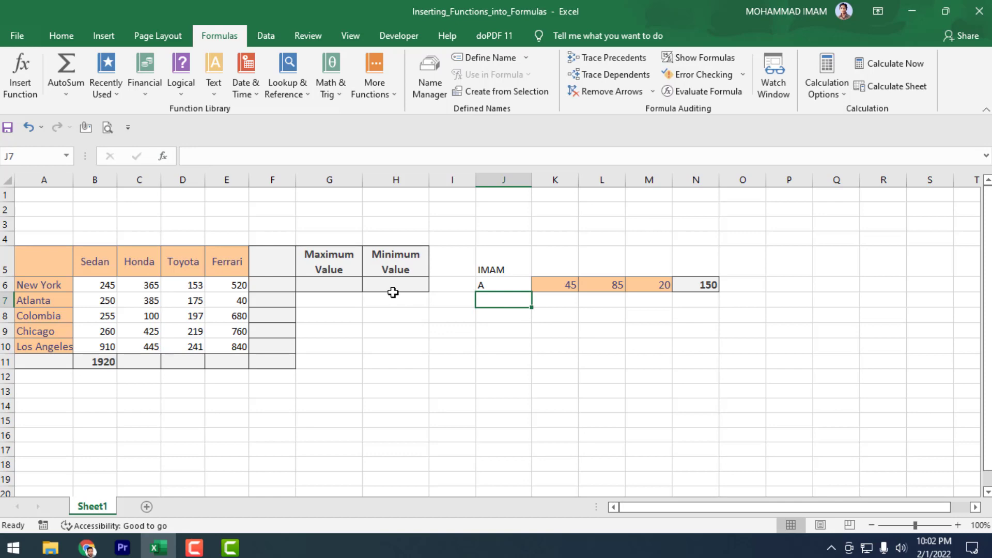
pyautogui.hotkey('shift', 'F3')
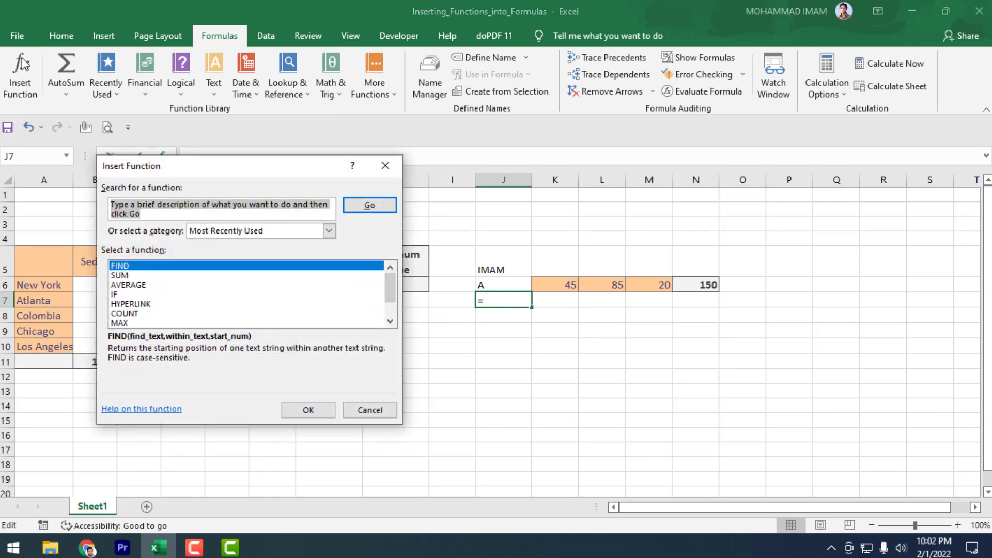
# Choose FIND and enter "A" as its Find_text argument
pyautogui.click(308, 409)
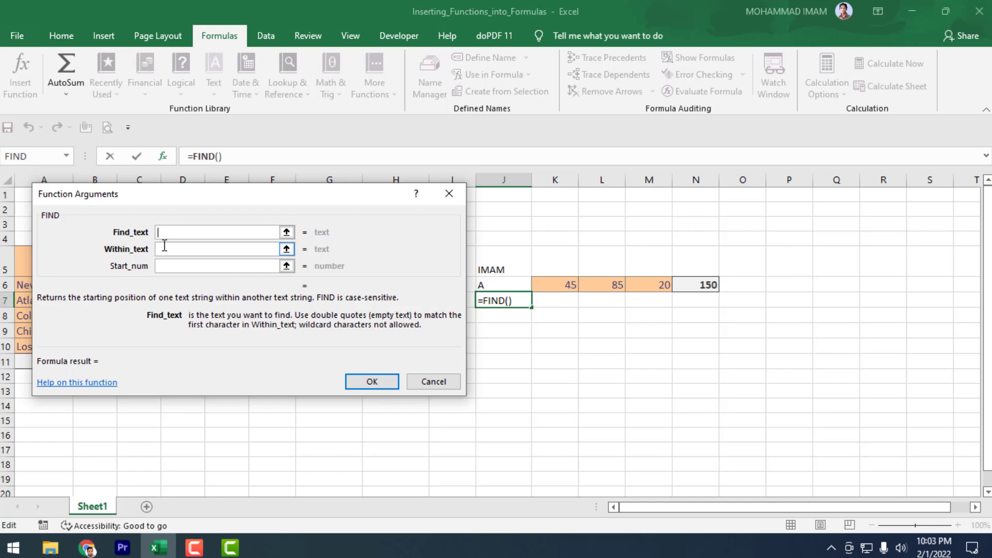
pyautogui.write('A')
pyautogui.click(214, 250)
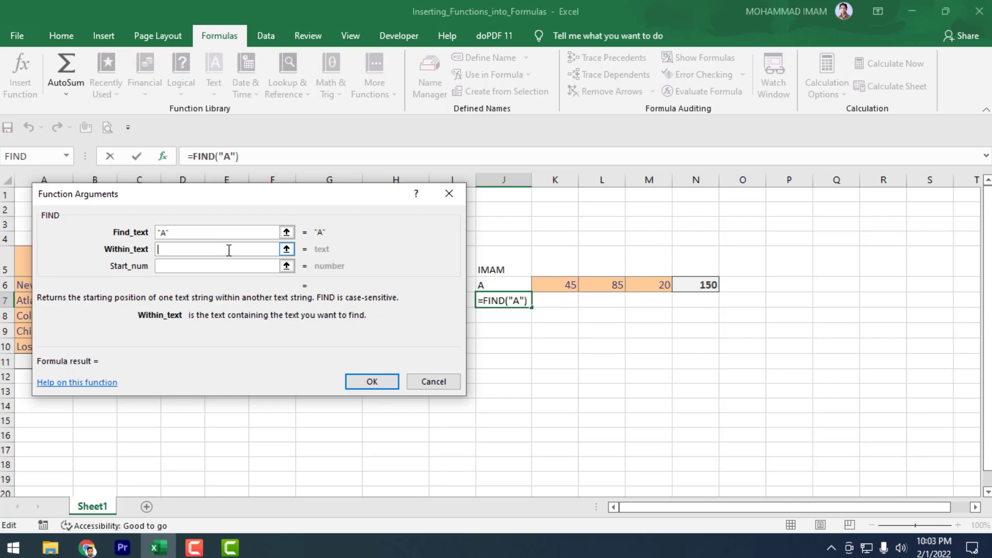
pyautogui.click(202, 232)
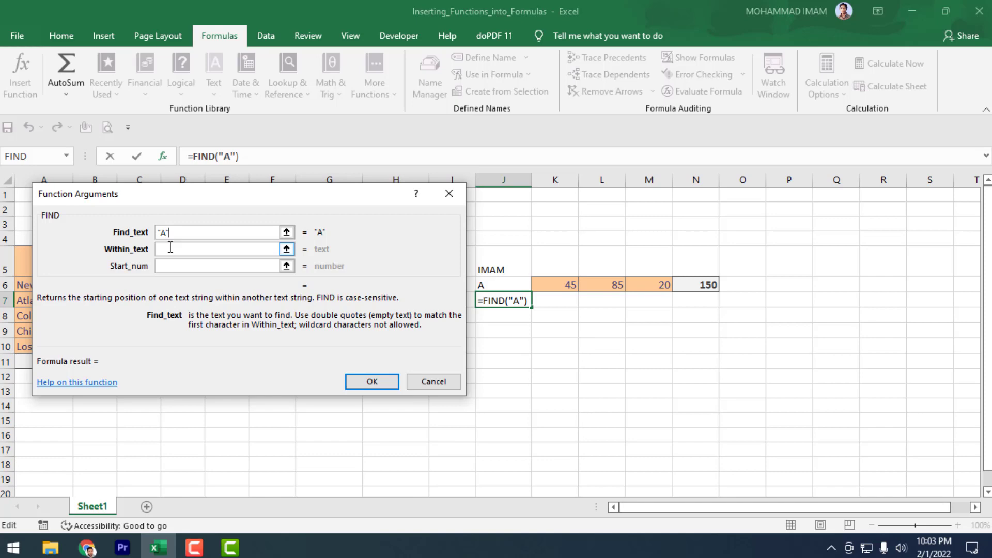
pyautogui.click(171, 248)
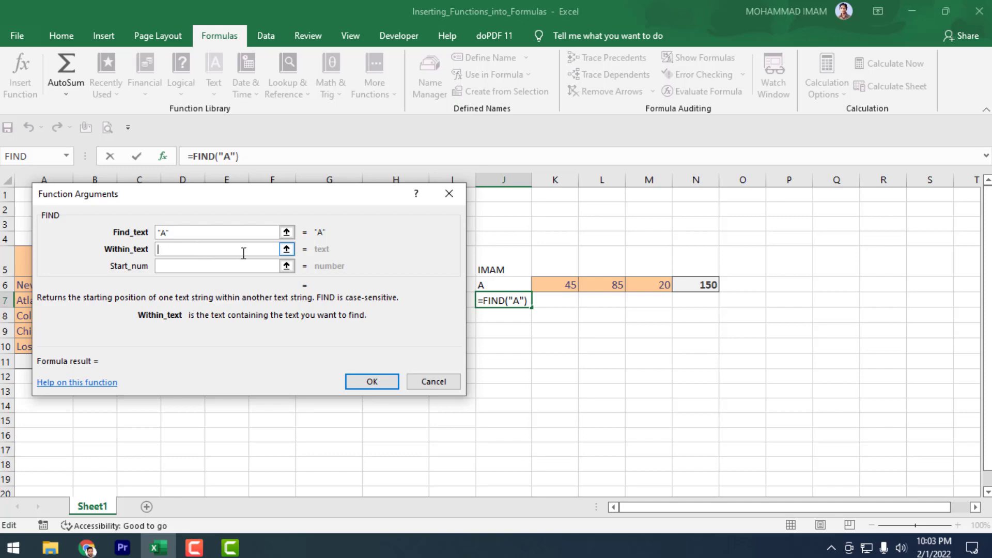
# Set Within_text to cell J5 and confirm =FIND("A",J5) in J7
pyautogui.click(286, 249)
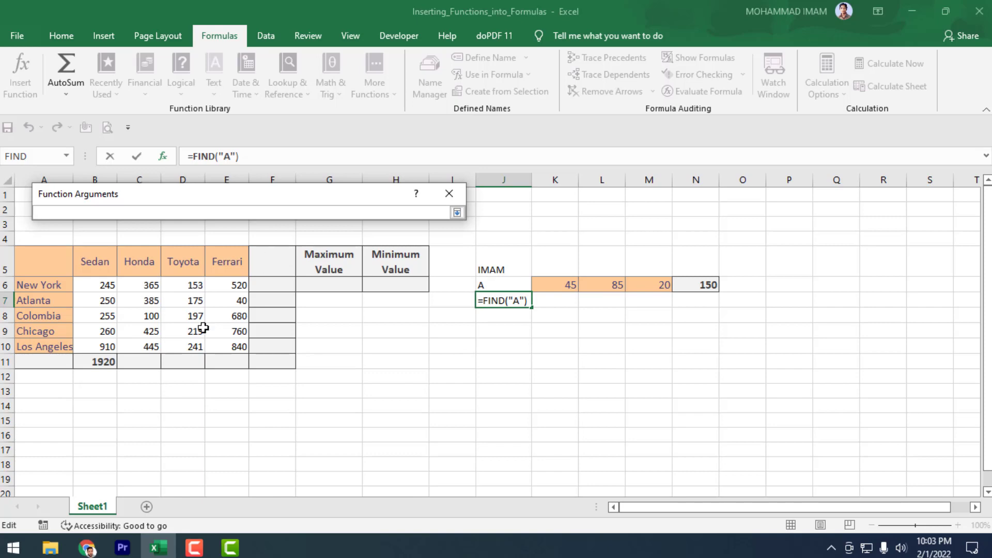
pyautogui.click(505, 268)
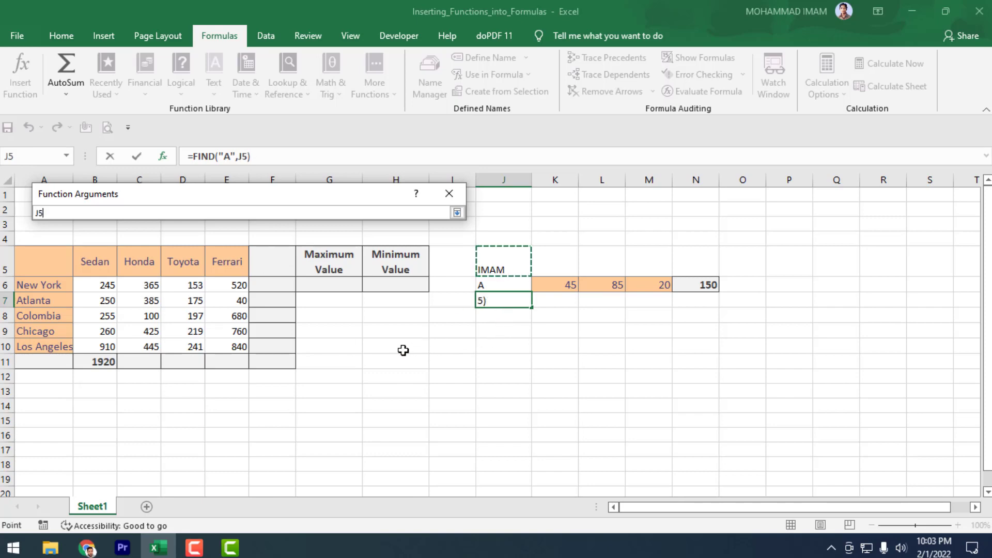
pyautogui.press('Return')
pyautogui.click(163, 266)
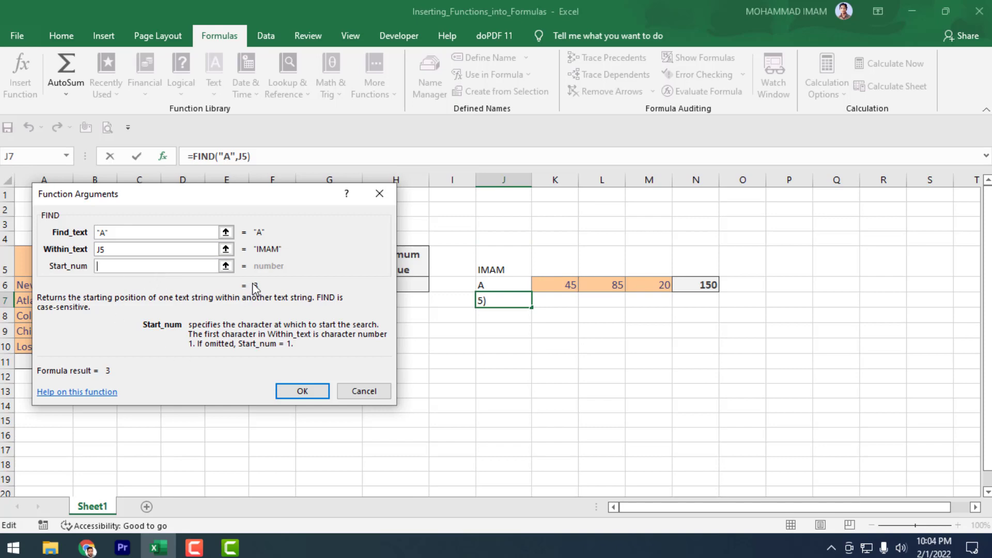
pyautogui.moveTo(254, 288)
pyautogui.mouseDown()
pyautogui.moveTo(355, 293)
pyautogui.moveTo(248, 295)
pyautogui.mouseUp()
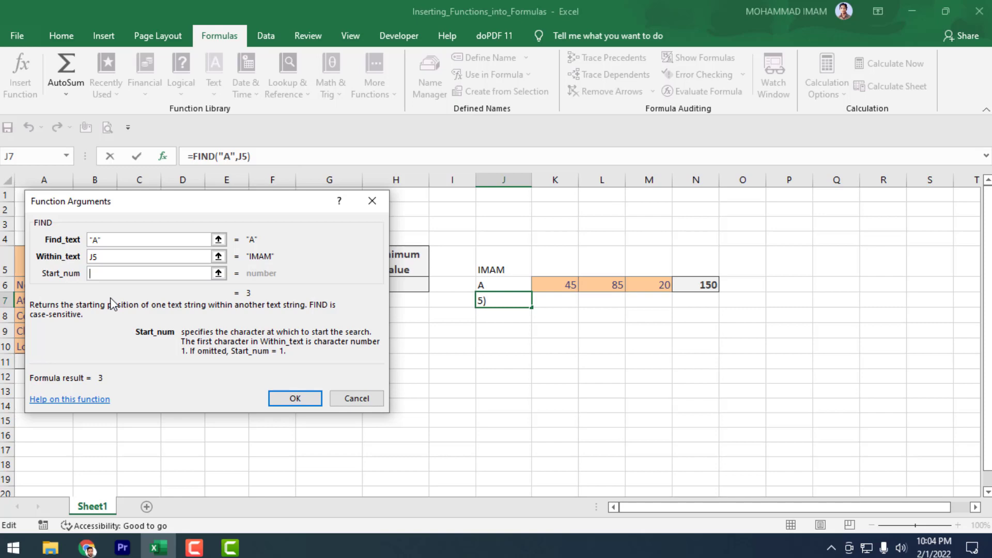
pyautogui.click(294, 398)
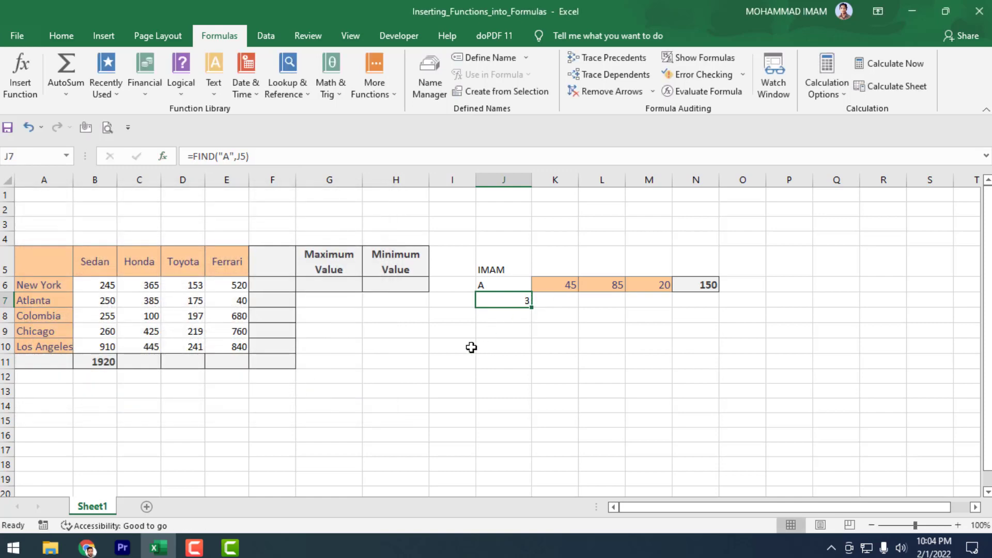
pyautogui.click(514, 314)
pyautogui.click(512, 300)
pyautogui.click(514, 329)
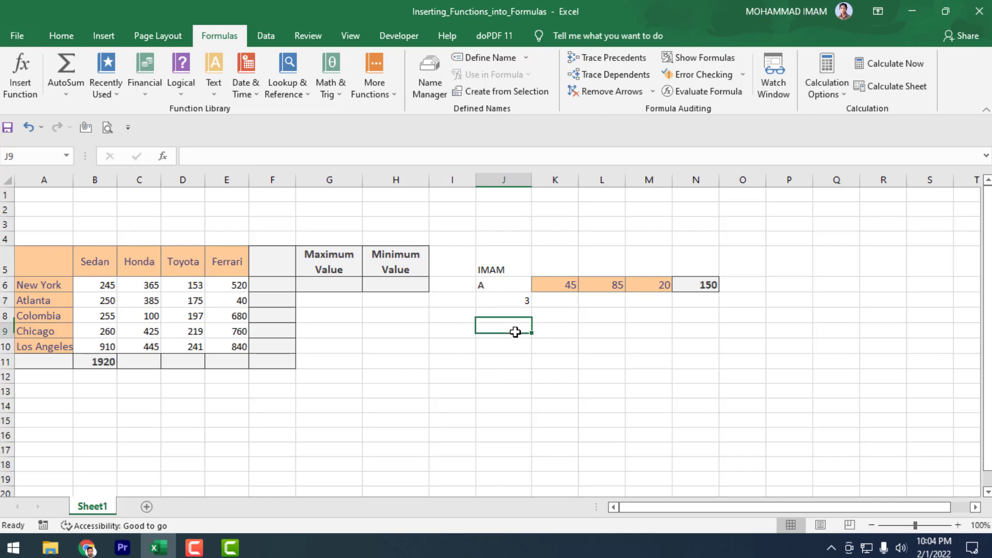
pyautogui.click(510, 301)
pyautogui.click(485, 270)
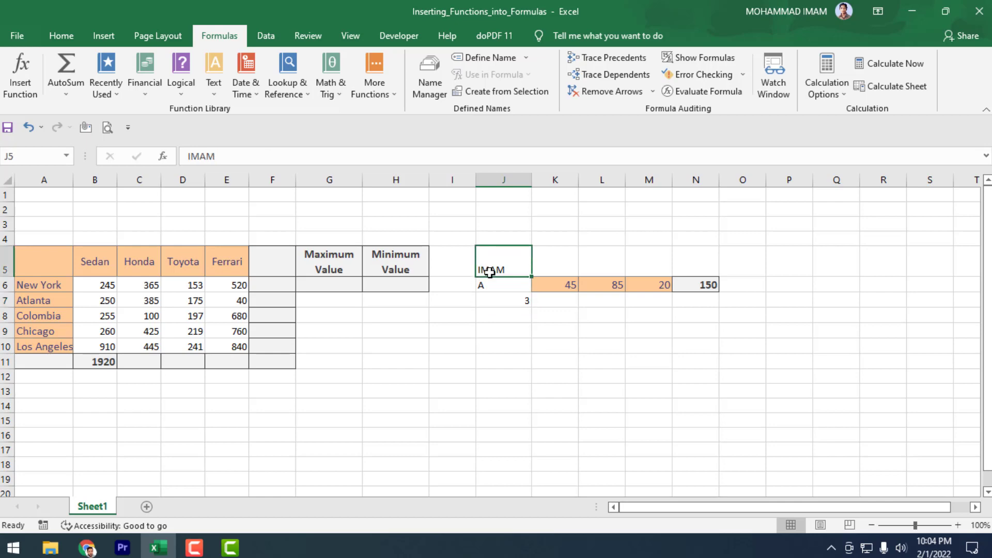
pyautogui.click(496, 305)
pyautogui.click(494, 283)
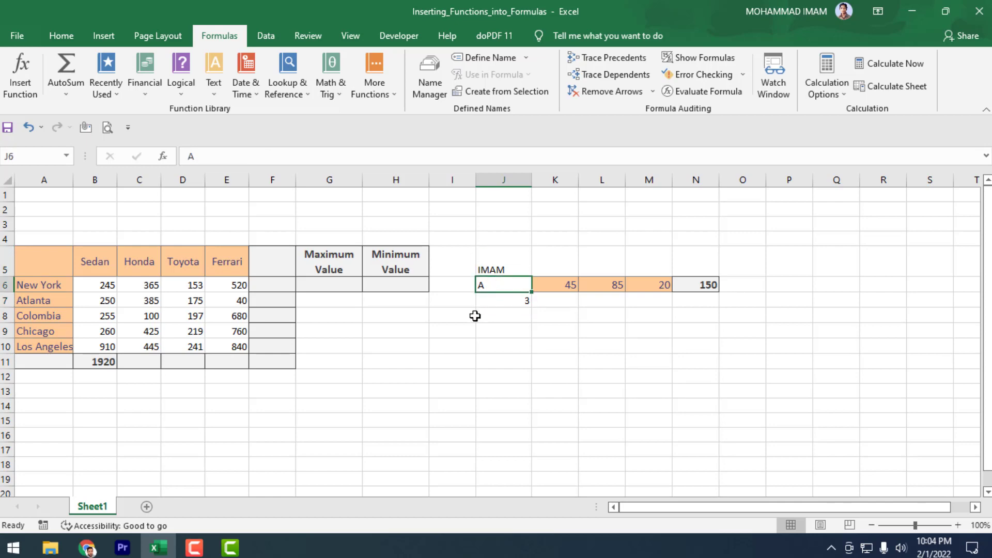
pyautogui.click(523, 316)
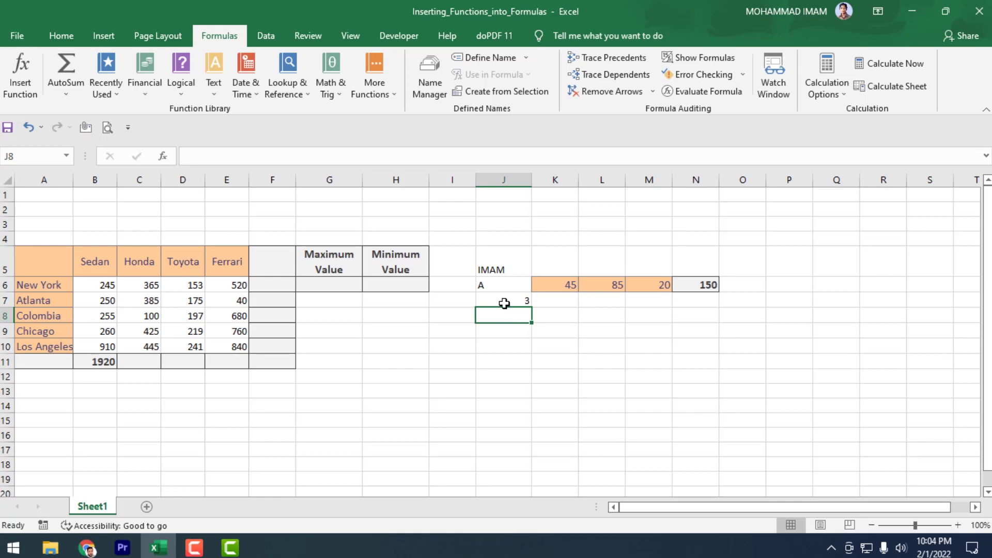
pyautogui.click(489, 359)
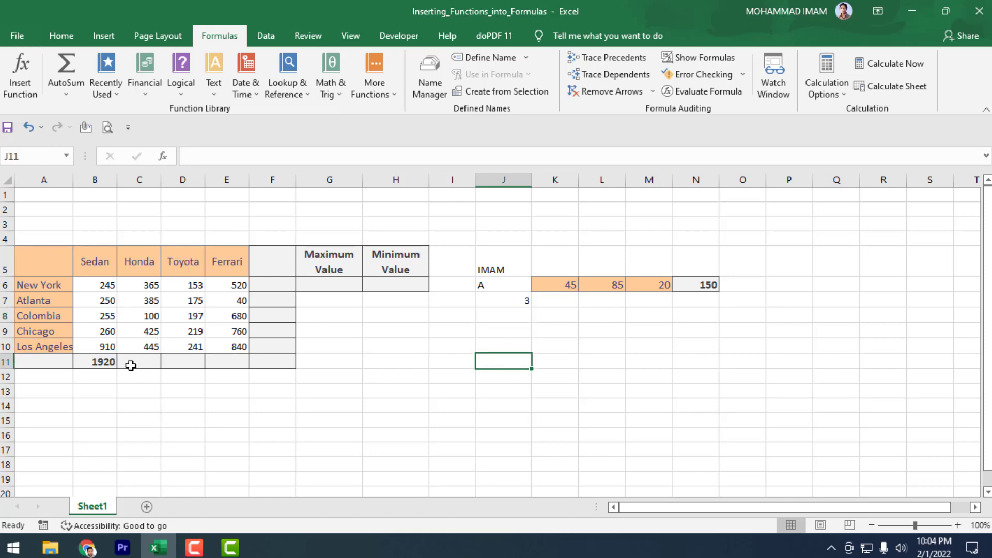
pyautogui.click(24, 244)
pyautogui.moveTo(24, 243); pyautogui.dragTo(399, 353)
pyautogui.click(382, 388)
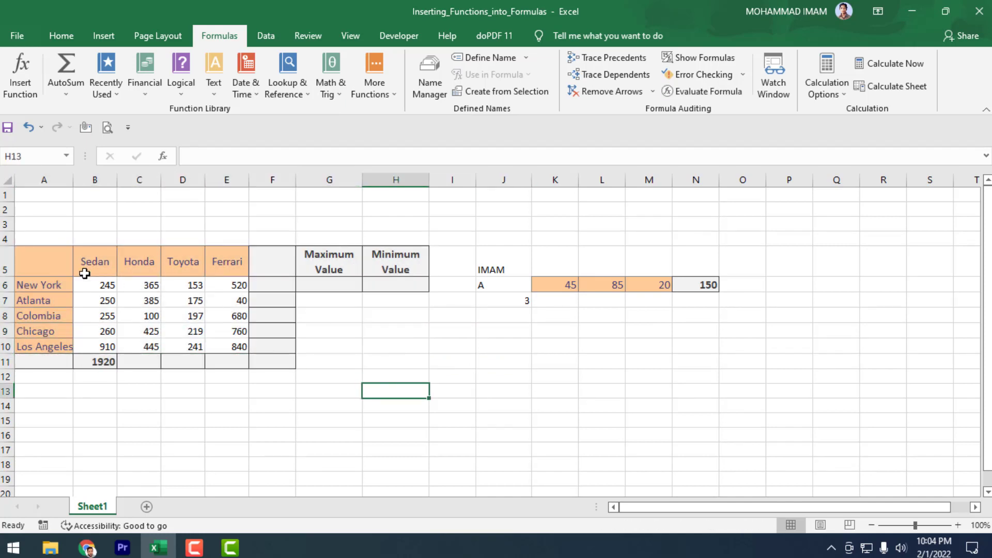
pyautogui.moveTo(39, 249); pyautogui.dragTo(394, 383)
pyautogui.click(722, 392)
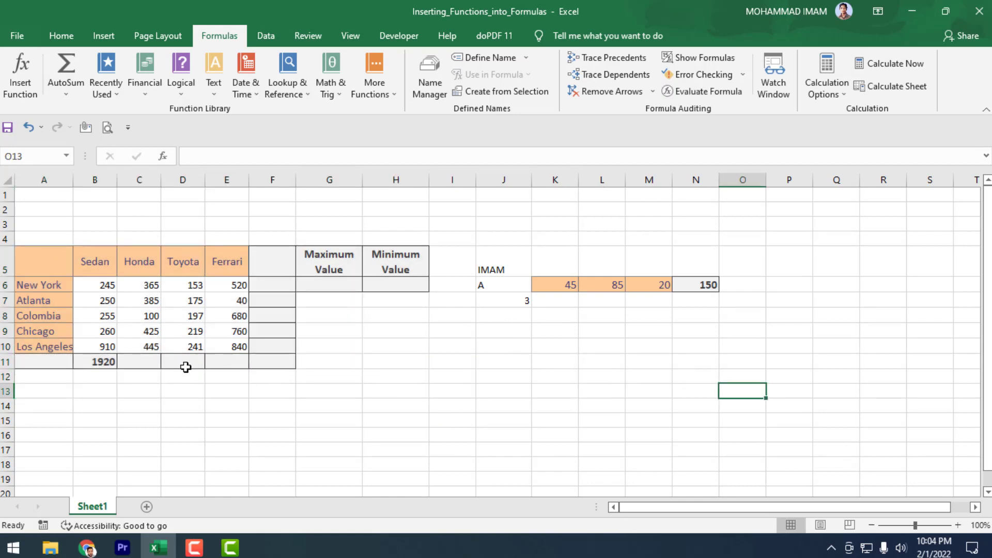
pyautogui.click(148, 368)
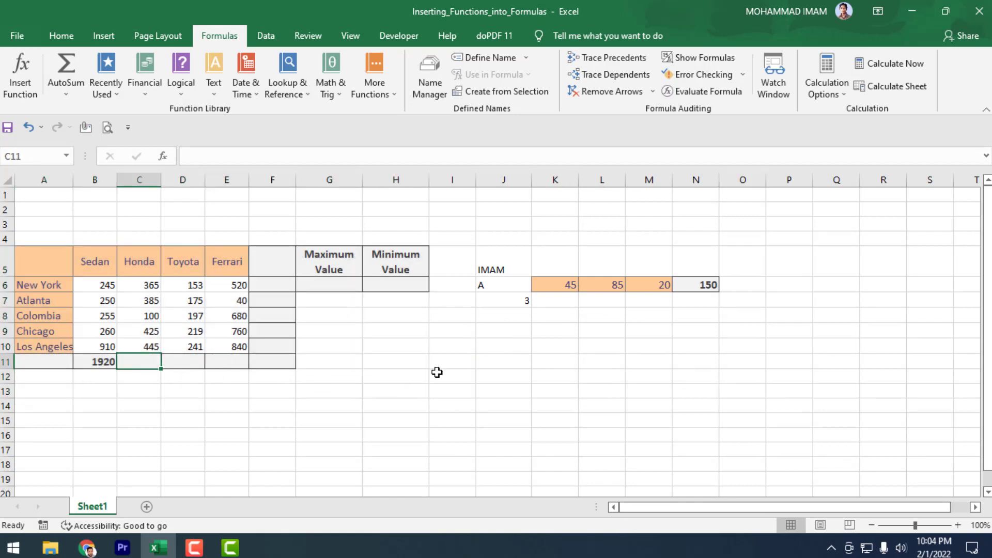
pyautogui.click(438, 374)
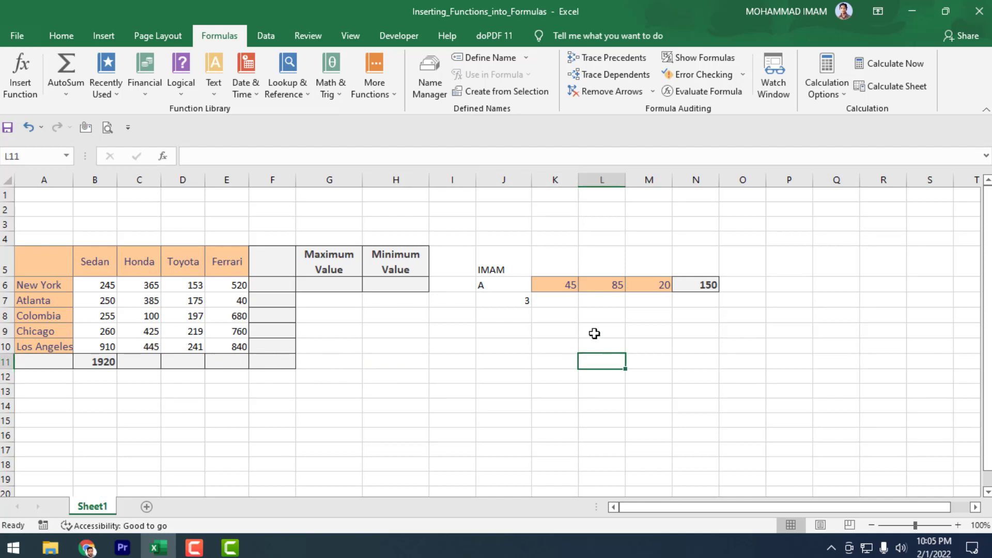
pyautogui.click(568, 287)
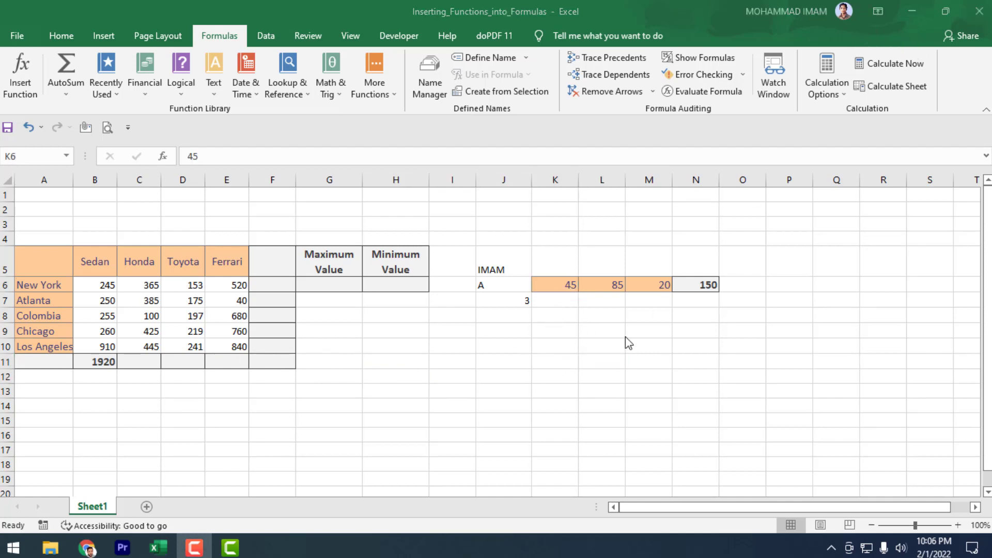
pyautogui.click(569, 288)
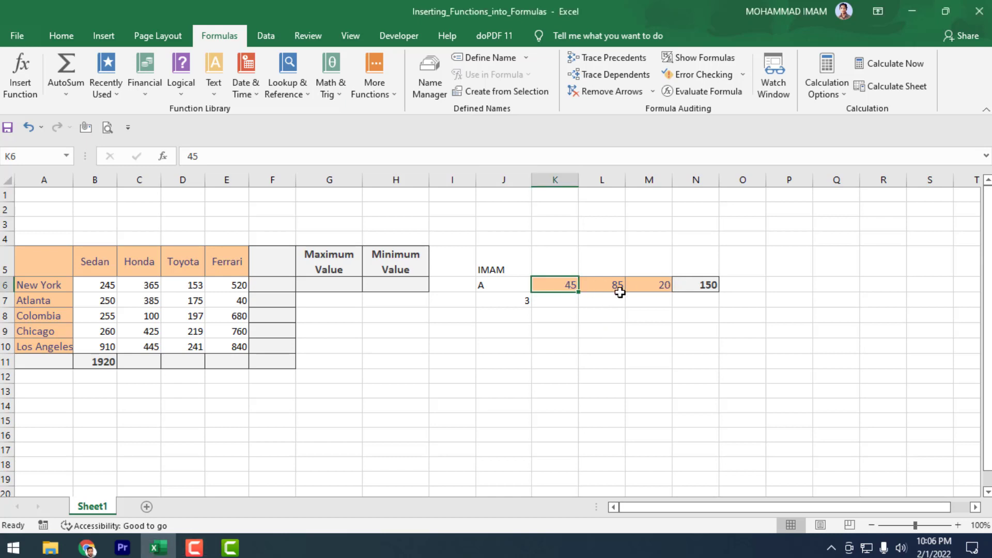
pyautogui.click(697, 283)
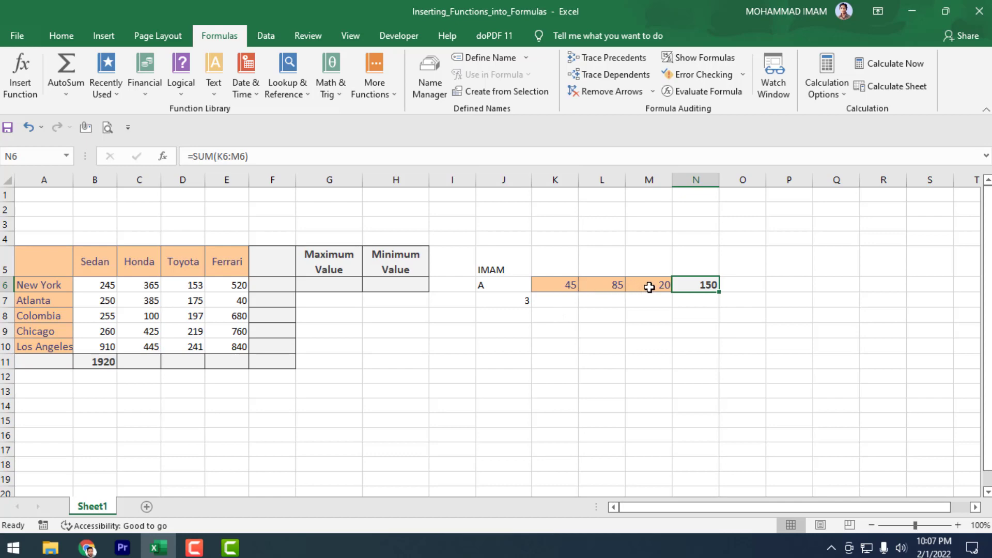
# Try editing N6's =SUM(K6:M6) formula, then back out, leaving it unchanged
pyautogui.doubleClick(693, 285)
pyautogui.write('+FIND(')
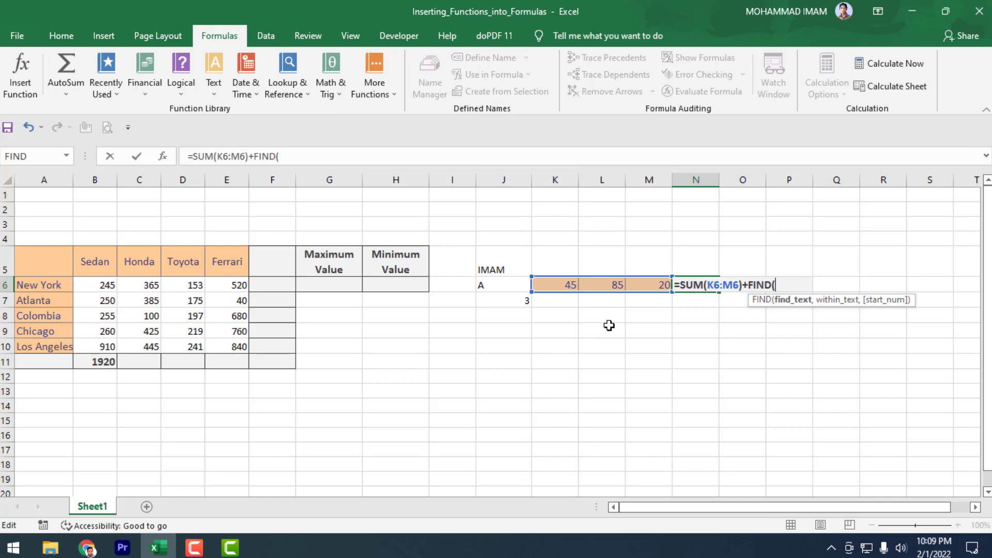
pyautogui.press('Escape')
pyautogui.moveTo(567, 284); pyautogui.dragTo(666, 285)
pyautogui.doubleClick(699, 285)
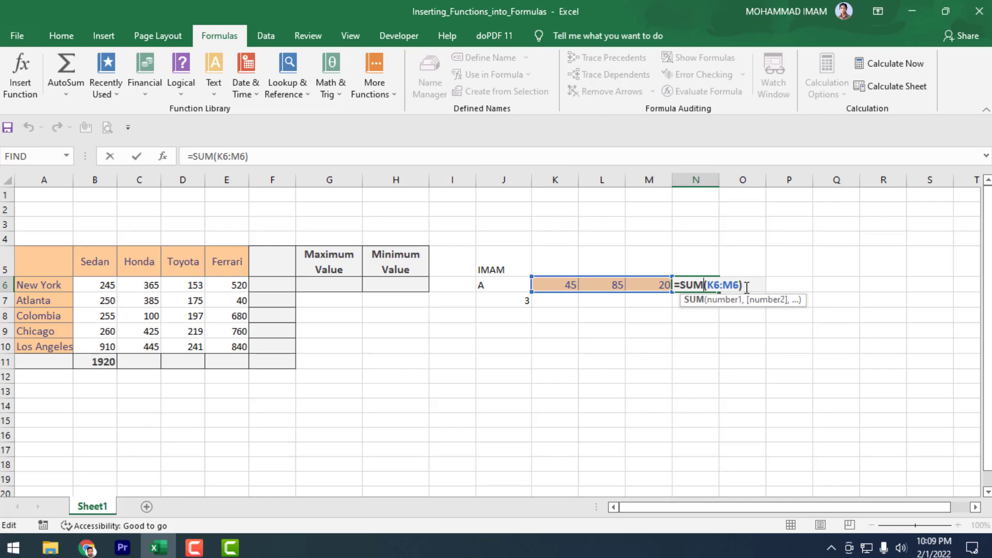
pyautogui.press('Return')
# Append + to N6's =SUM(K6:M6) formula and launch Insert Function
pyautogui.click(684, 286)
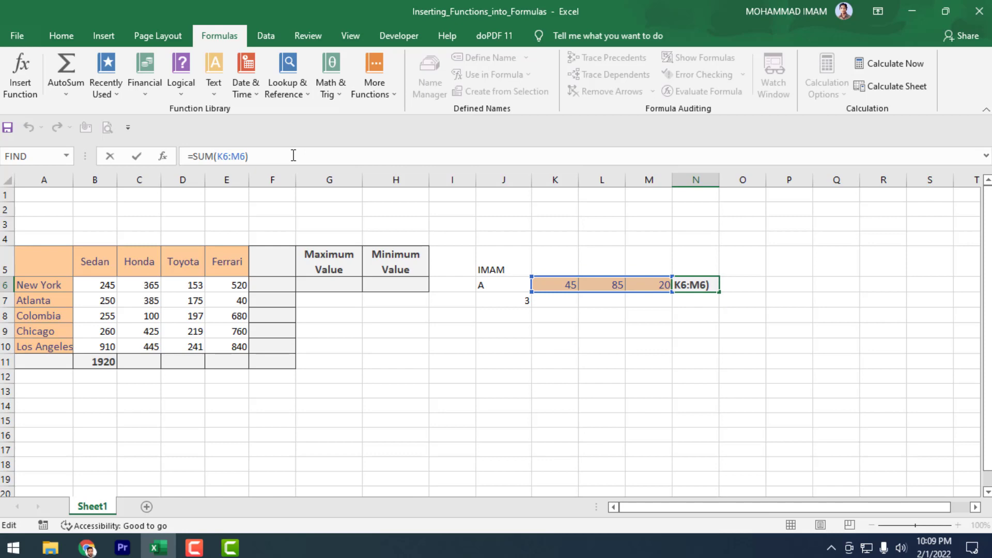
pyautogui.write('+')
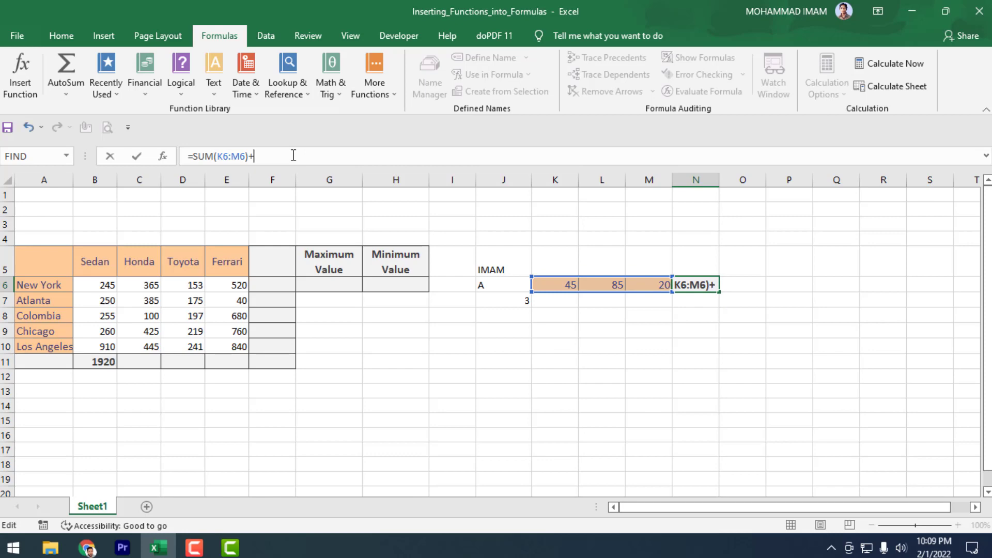
pyautogui.click(14, 90)
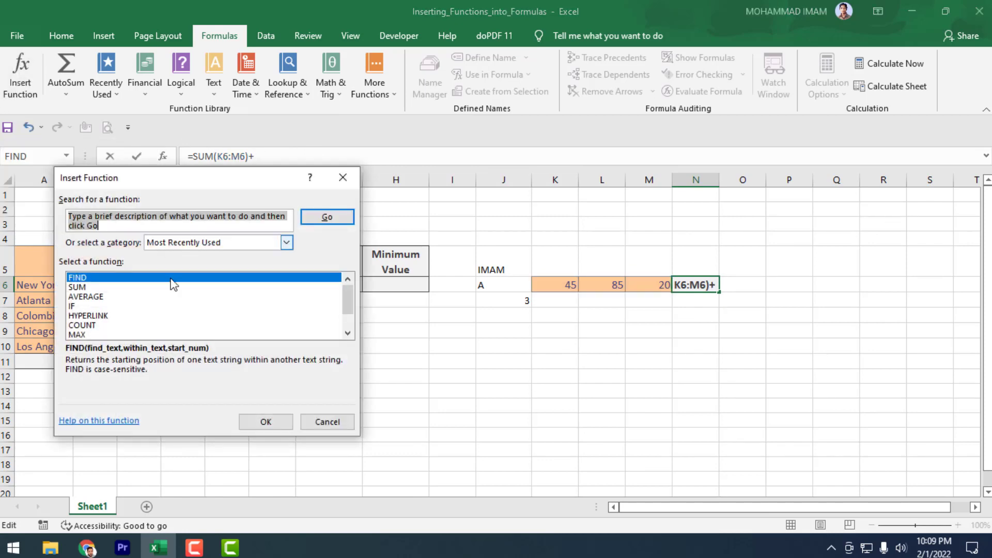
# Add FIND with Find_text "A" and Within_text J5 to N6, giving =SUM(K6:M6)+FIND("A",J5)
pyautogui.doubleClick(97, 278)
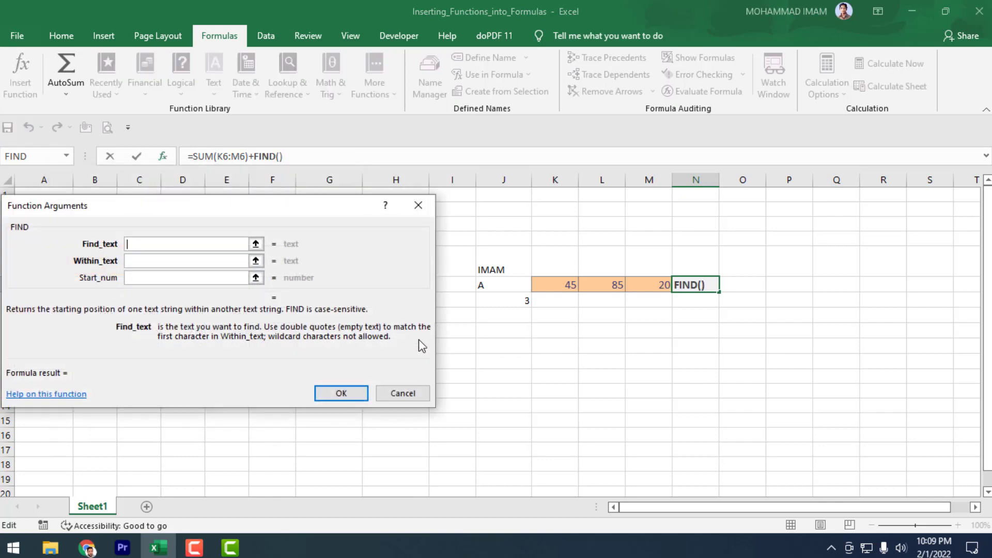
pyautogui.moveTo(225, 214); pyautogui.dragTo(479, 324)
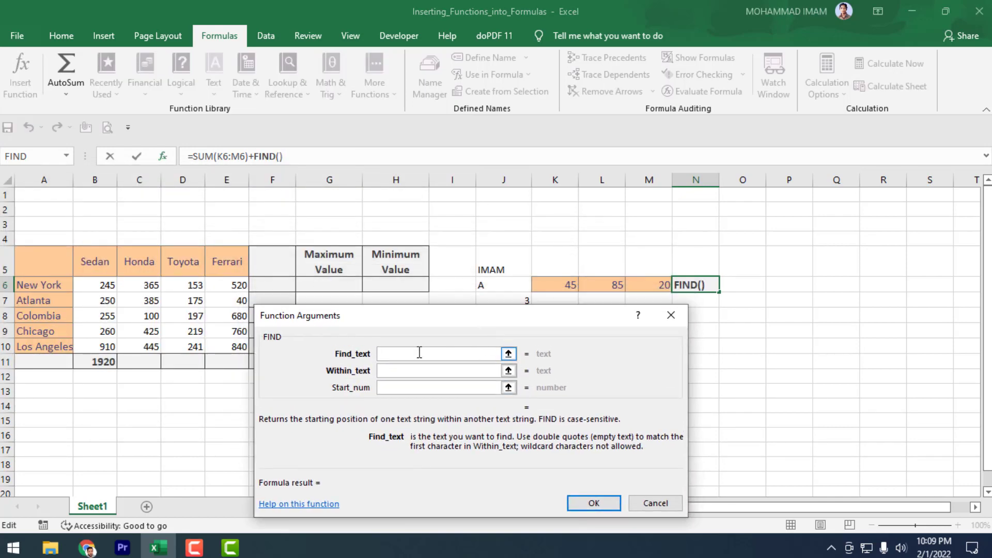
pyautogui.write('A')
pyautogui.press('Tab')
pyautogui.click(406, 370)
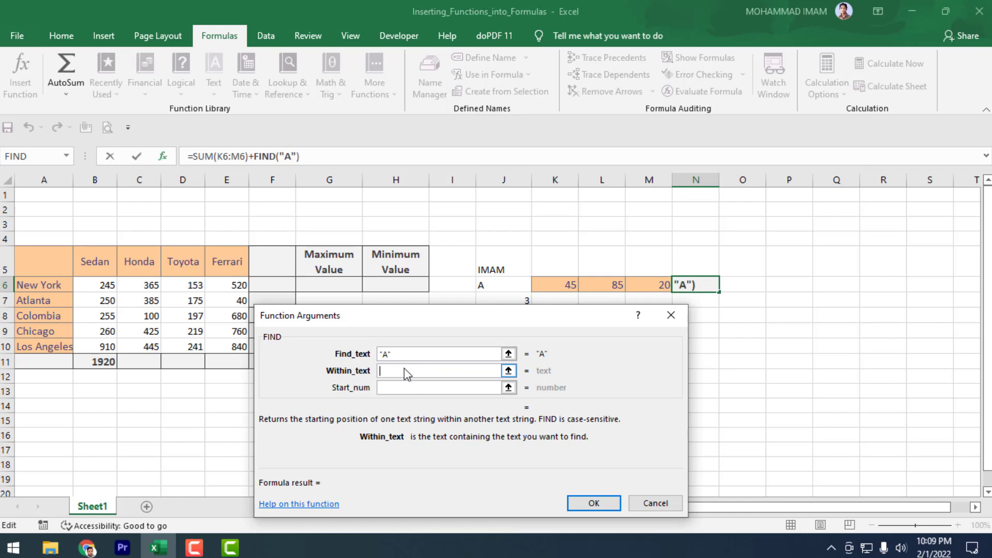
pyautogui.click(508, 370)
pyautogui.click(501, 269)
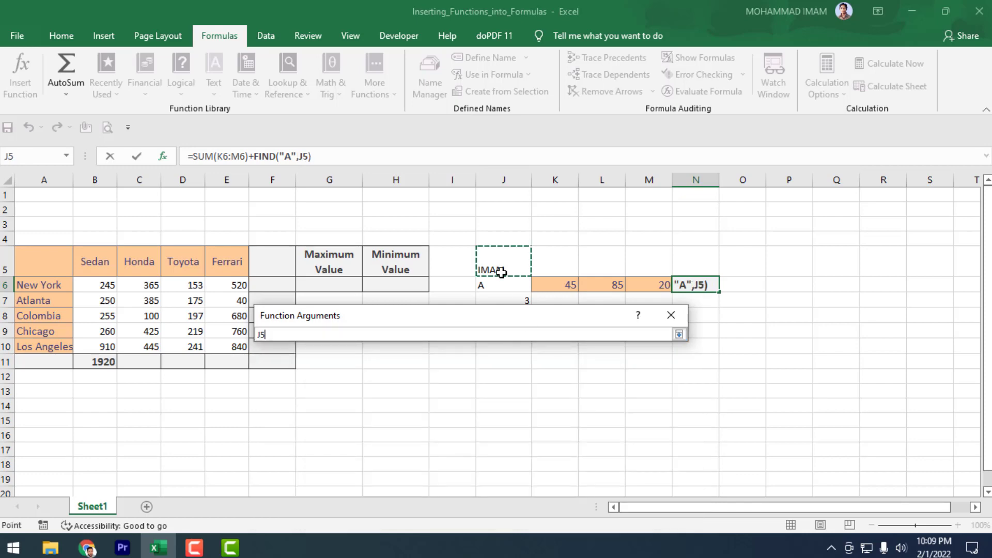
pyautogui.press('Return')
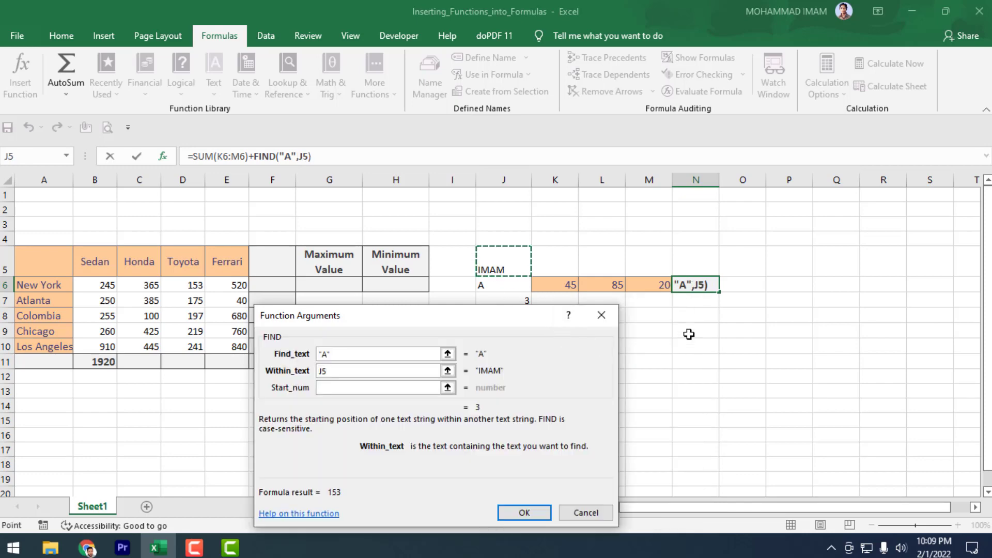
pyautogui.click(522, 515)
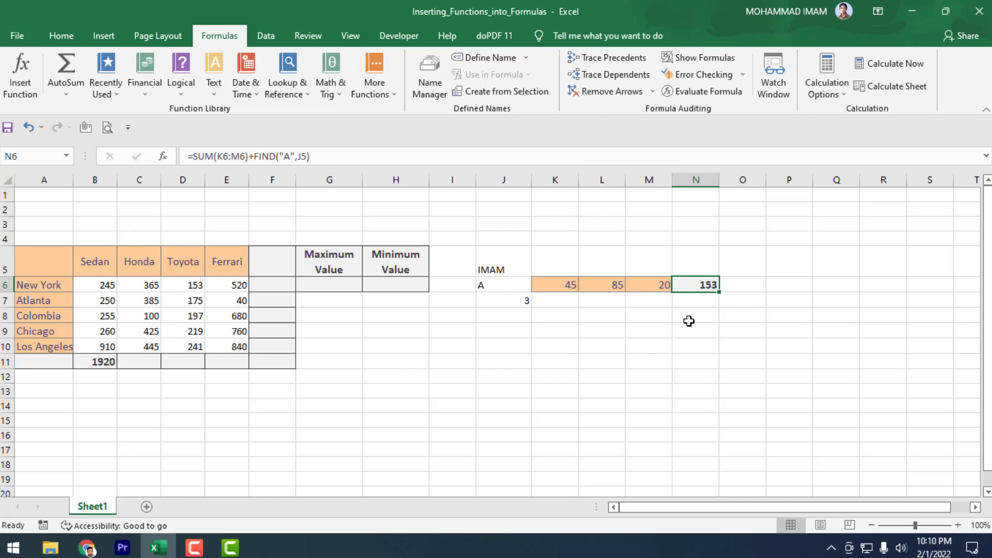
pyautogui.click(694, 301)
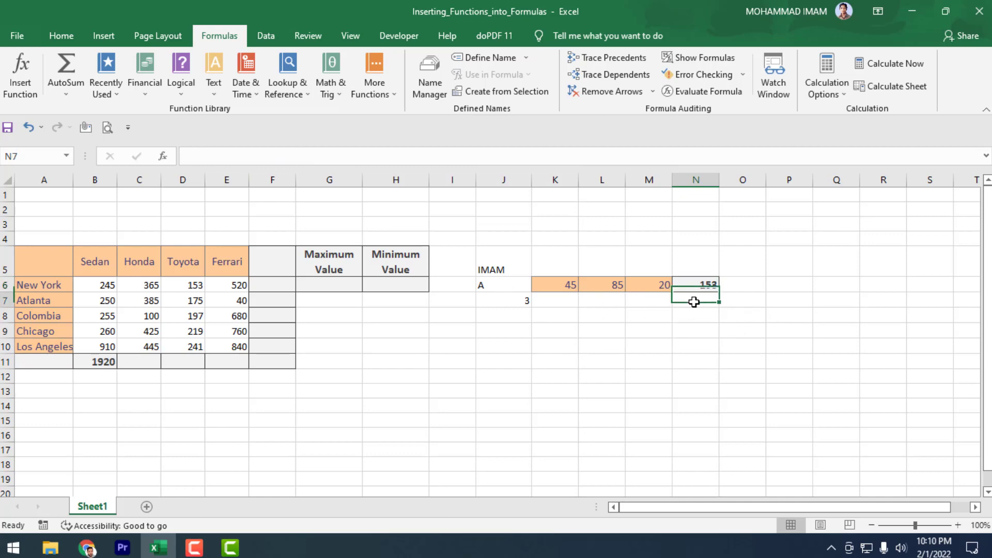
pyautogui.moveTo(569, 284); pyautogui.dragTo(652, 284)
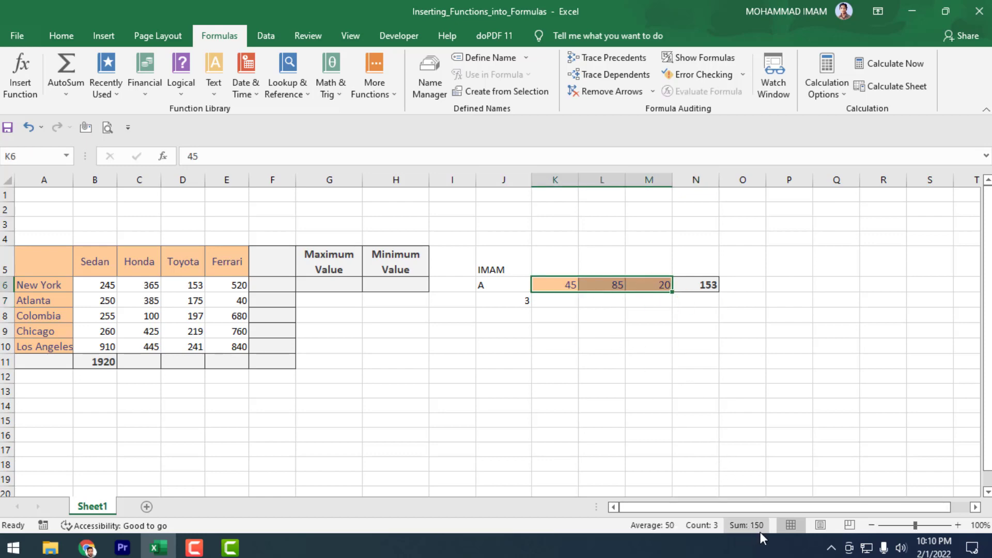
pyautogui.click(708, 284)
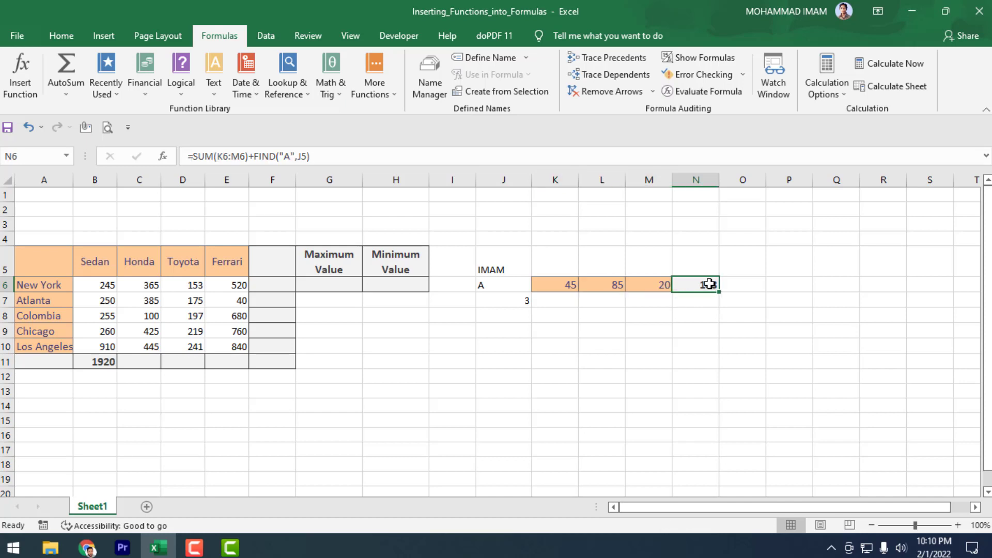
pyautogui.click(490, 266)
pyautogui.click(497, 285)
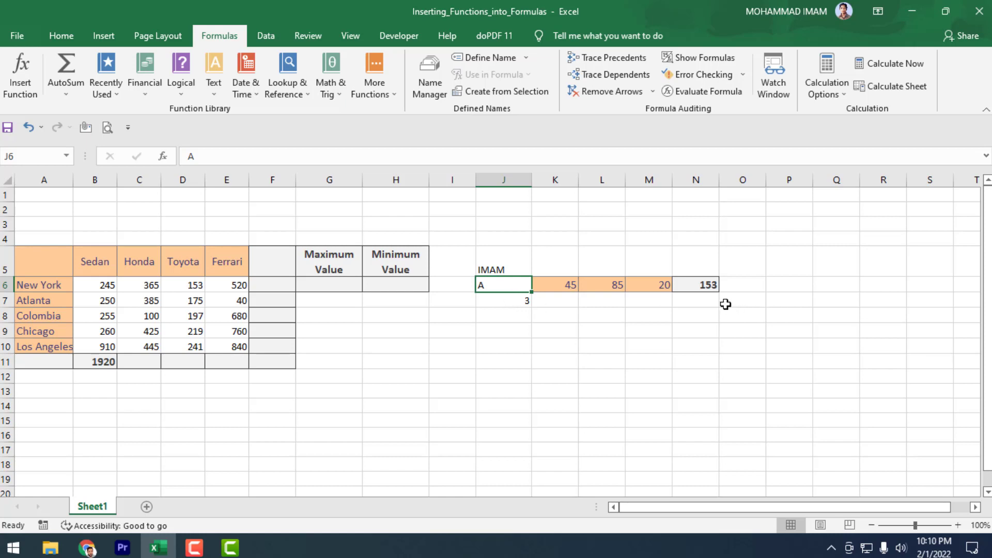
pyautogui.press('F9')
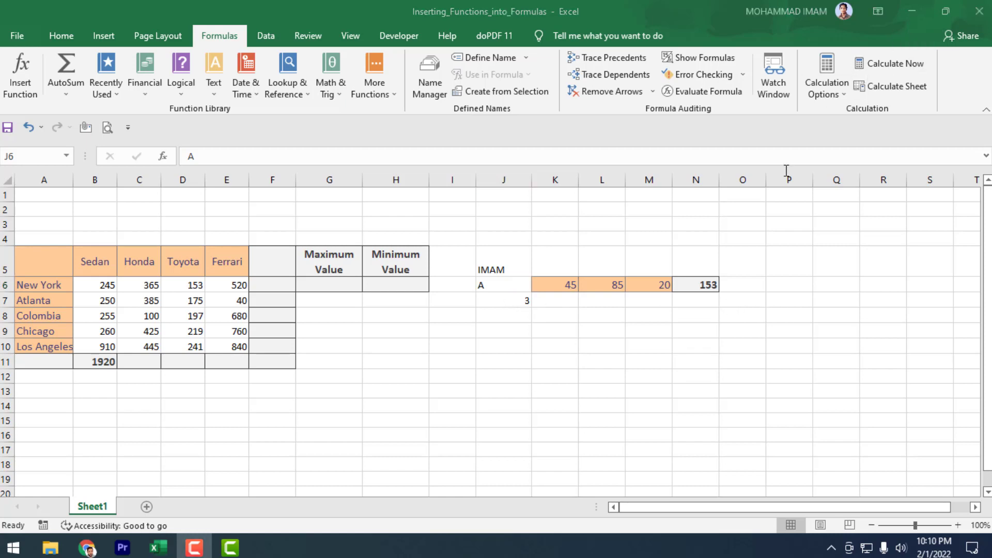
pyautogui.scroll(-7, 461, 327)
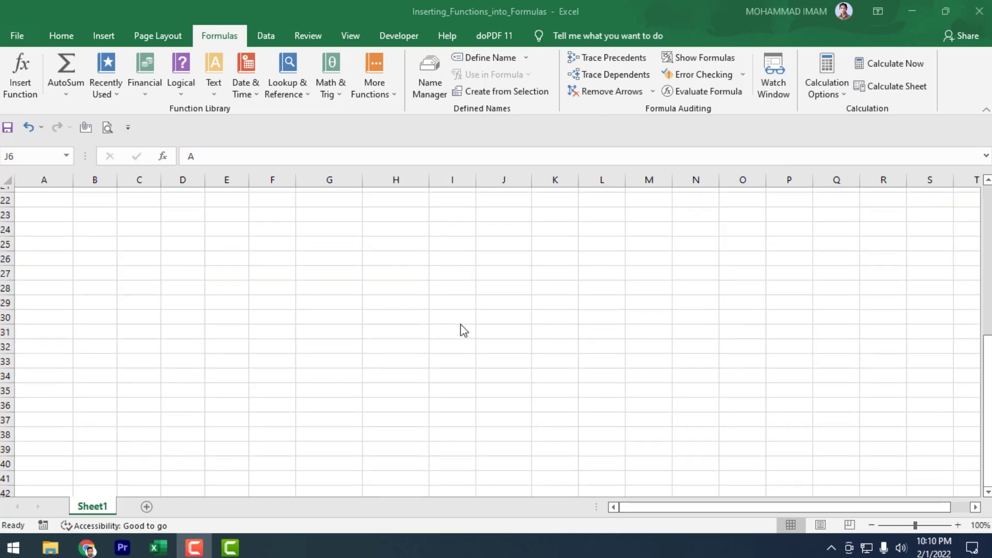
pyautogui.scroll(7, 460, 328)
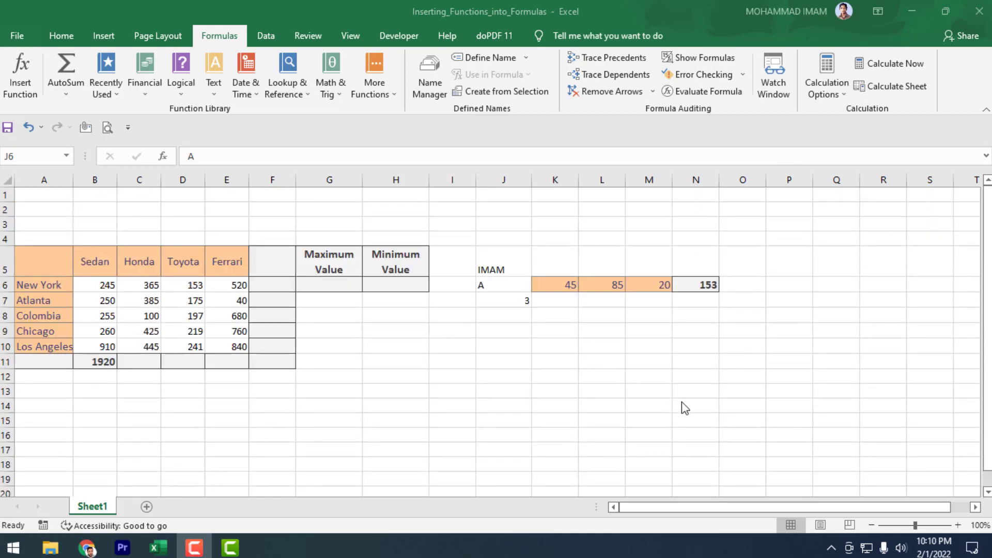